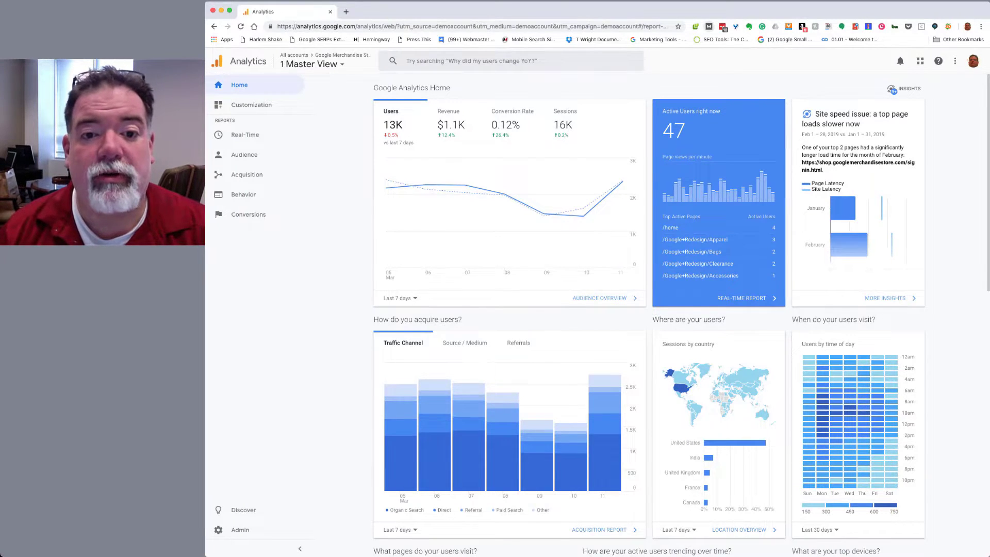
Step: Expand Conversions > Multi-Channel Funnels to reach the Overview report showing 3,006 conversions
click(248, 214)
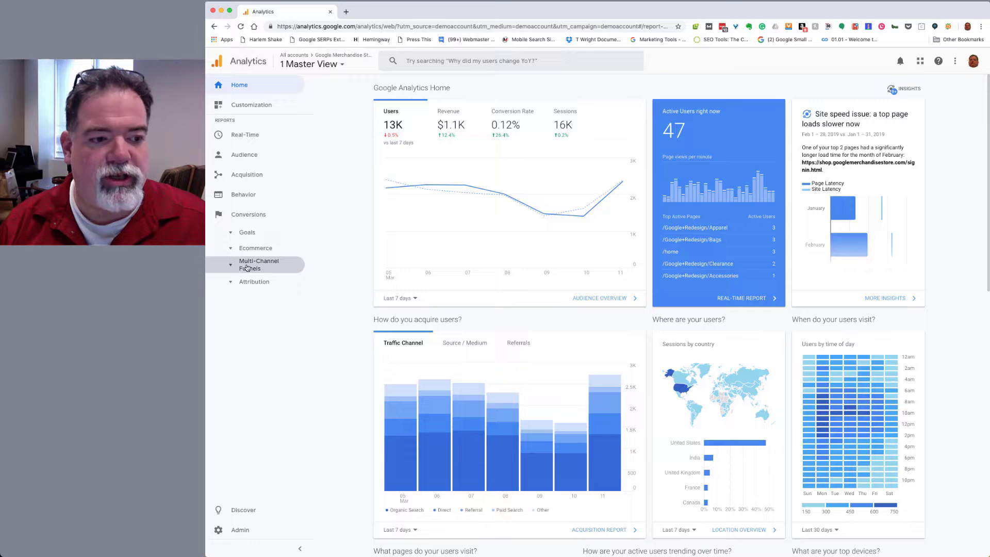
click(254, 268)
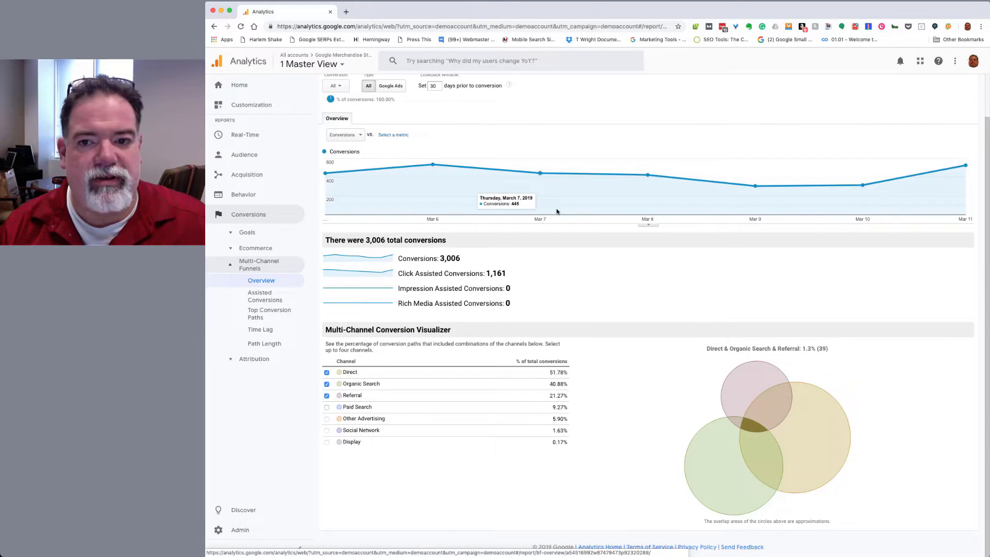
scroll(557, 211, up, 2)
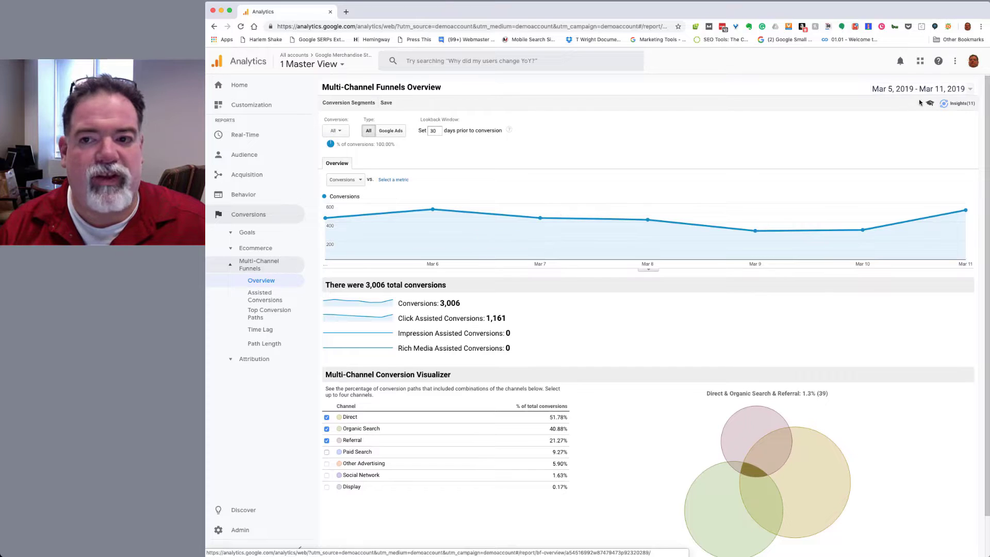
scroll(714, 283, down, 2)
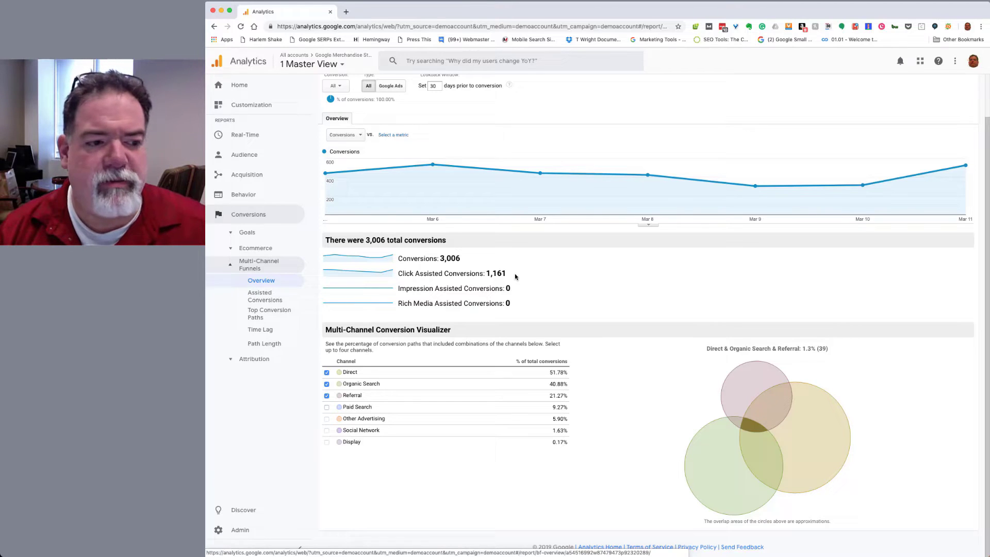
Step: Review the Assisted Conversions report: 1,161 assisted conversions, Direct leading with 731 assists
click(275, 297)
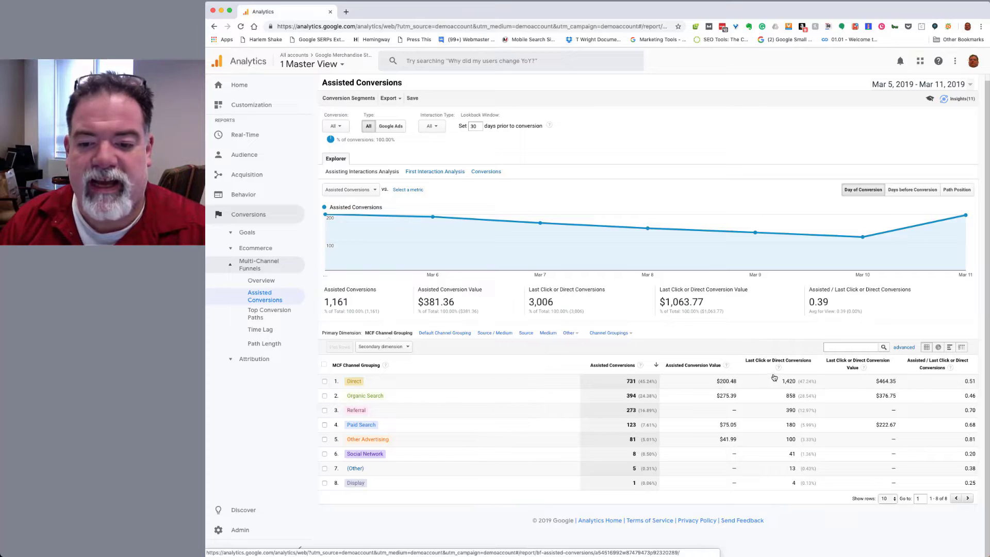
mouse_move(778, 368)
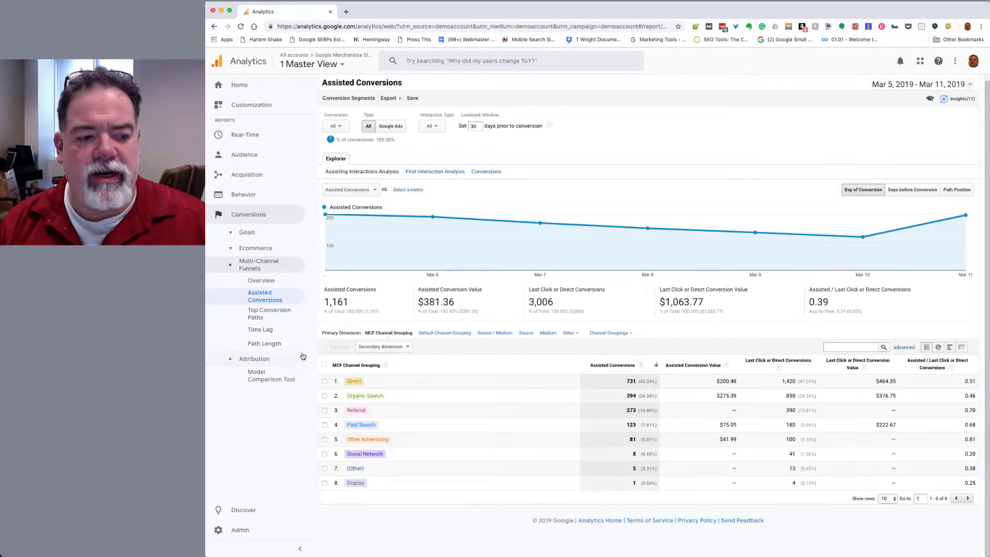
Step: Open Attribution > Model Comparison Tool, where Last Interaction credits Direct with 1,420 conversions
click(263, 360)
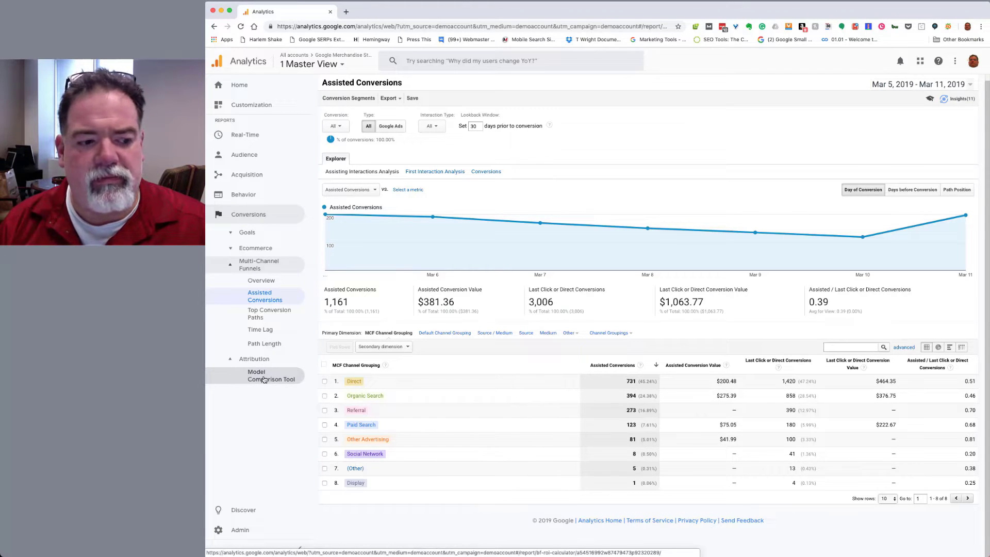
click(263, 379)
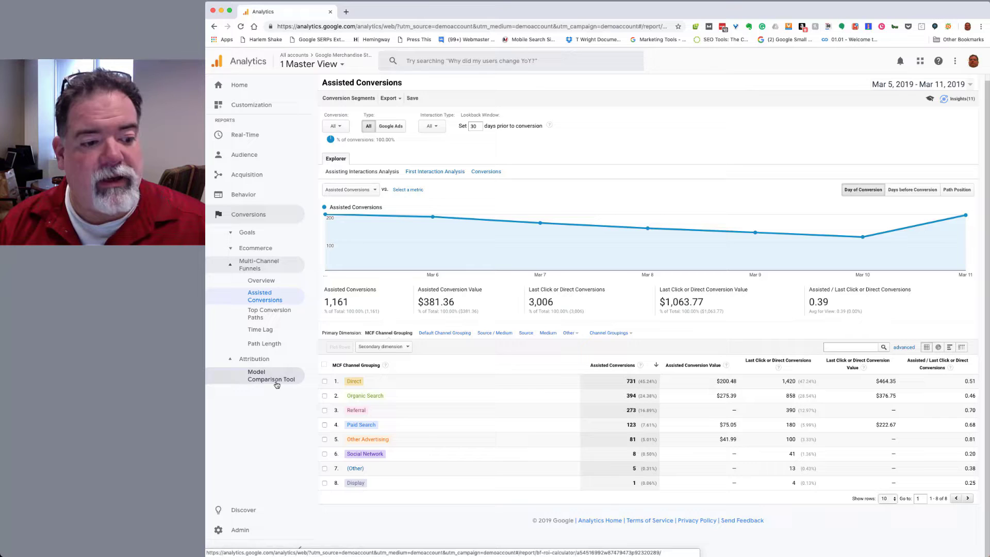
click(266, 381)
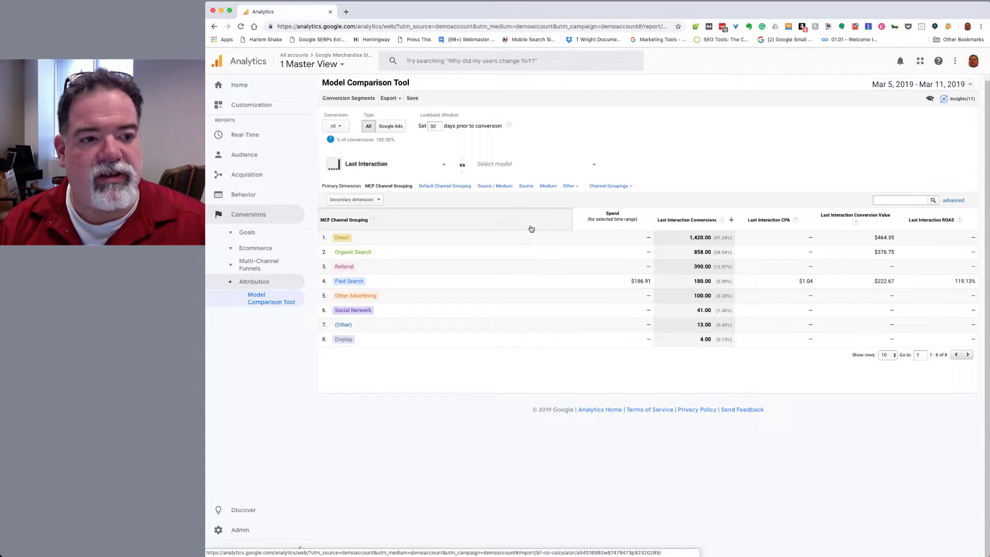
mouse_move(380, 140)
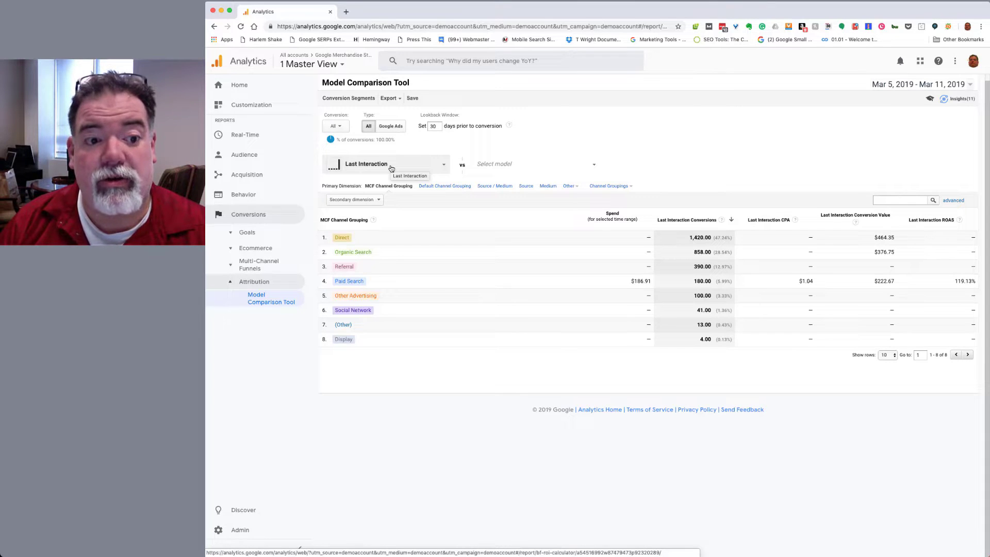
click(442, 165)
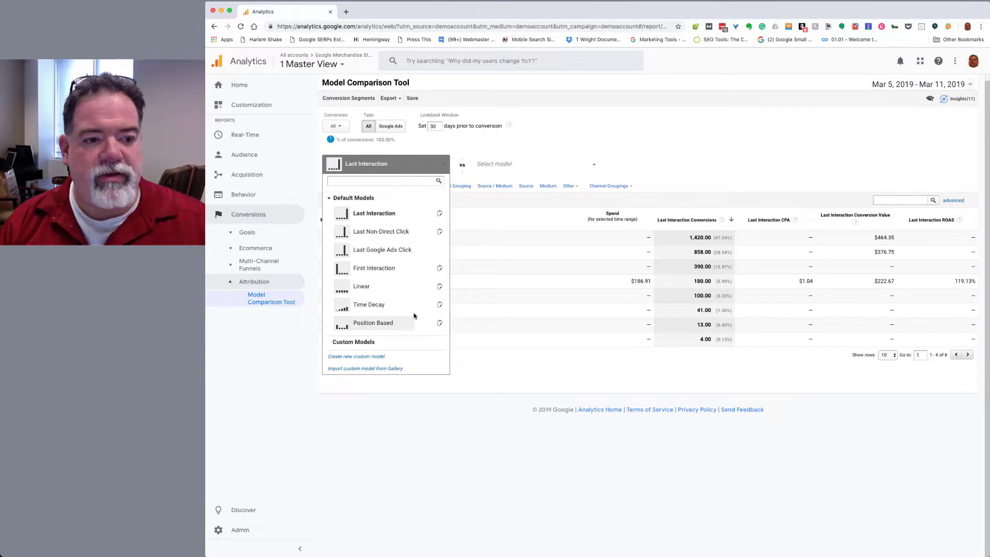
Step: Keep Last Interaction as the first model and compare it against Linear
click(383, 218)
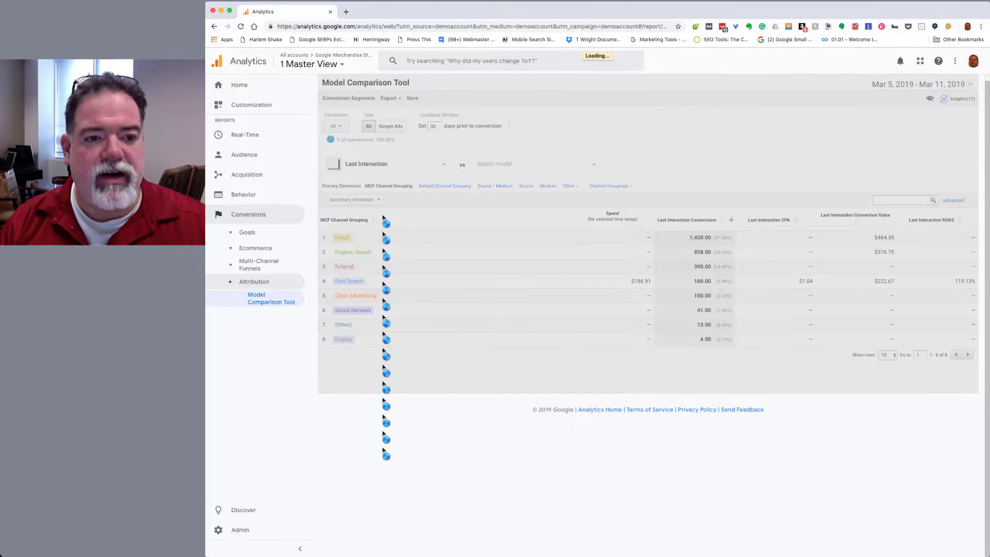
click(516, 164)
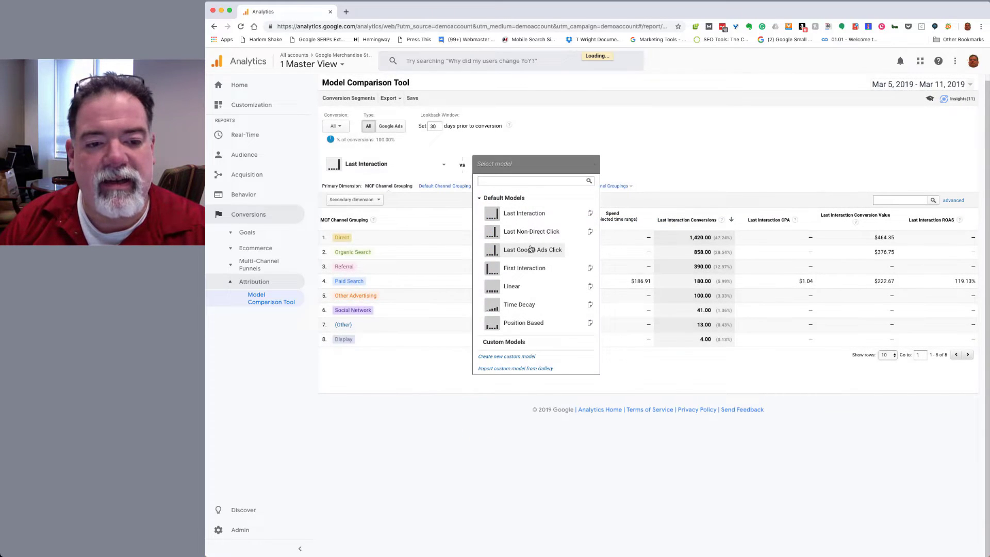
click(533, 219)
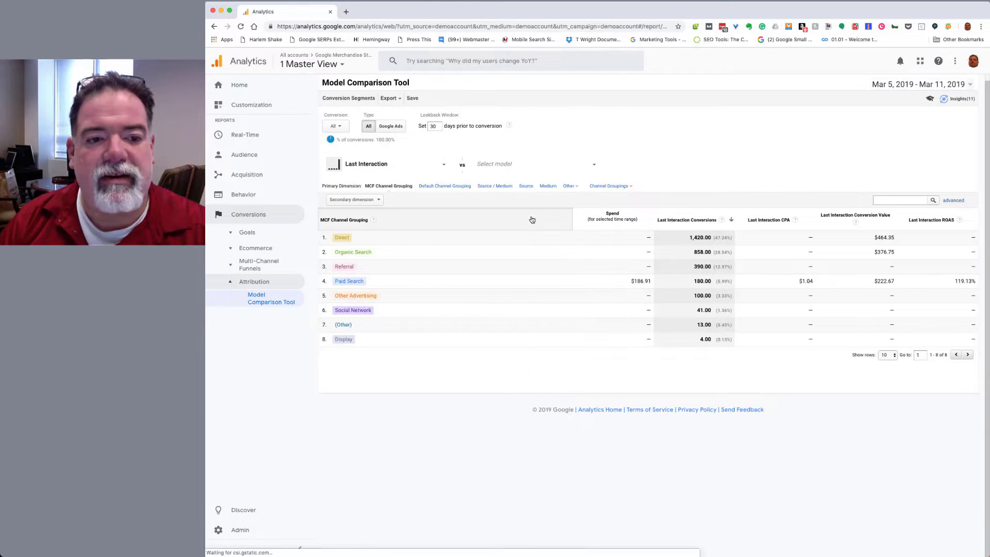
click(491, 164)
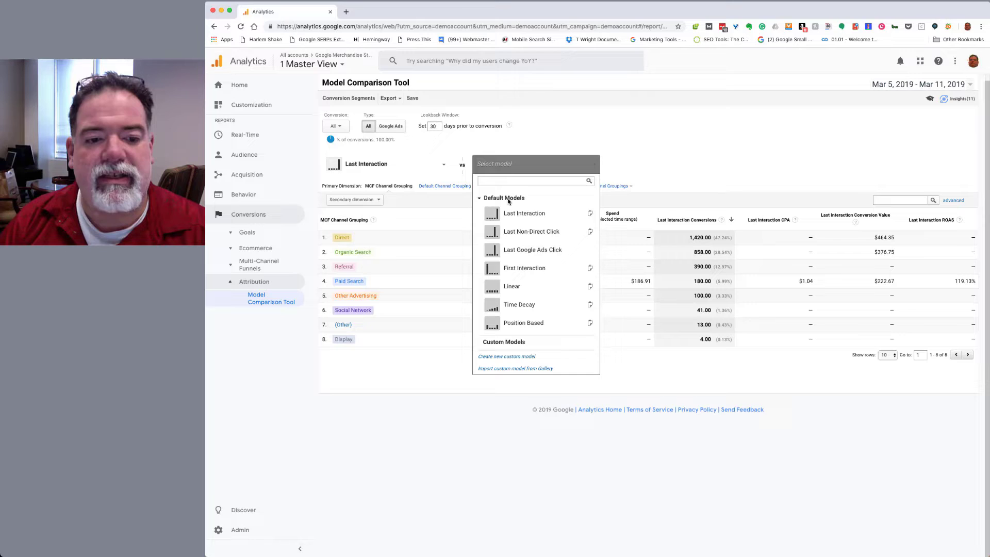
click(526, 289)
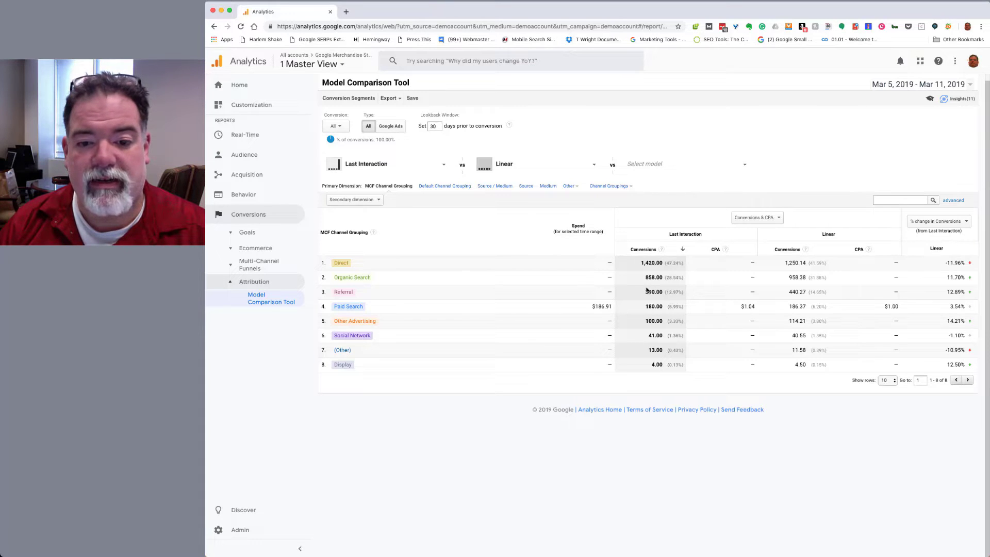
Step: Change the first model from Last Interaction to First Interaction
click(387, 164)
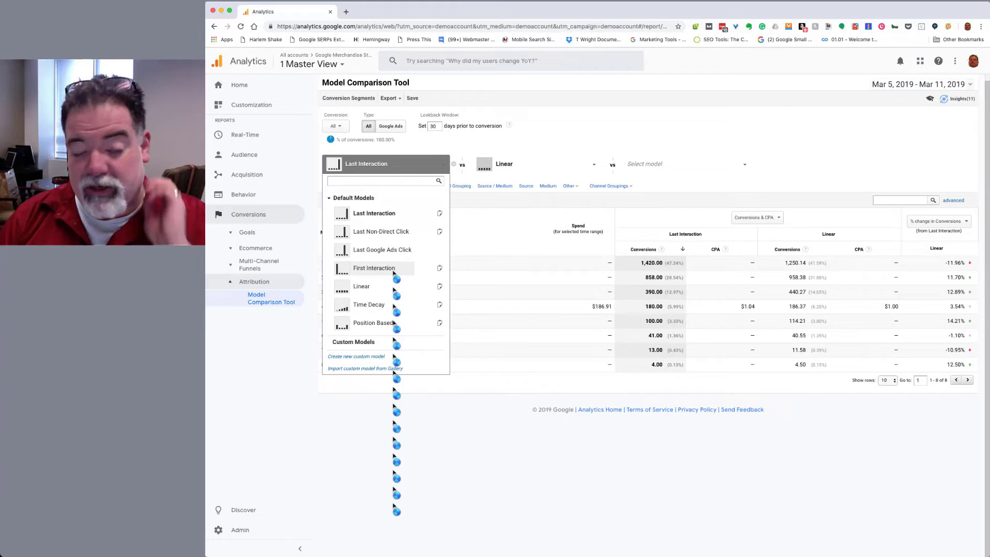
click(393, 269)
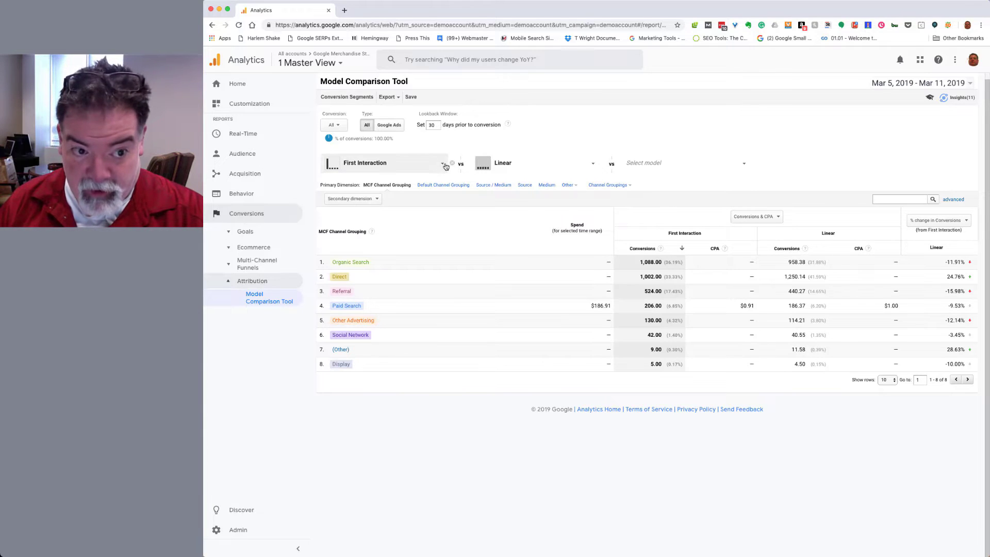
Step: Expand the First Interaction model list to show Default Models and Custom Models
click(447, 165)
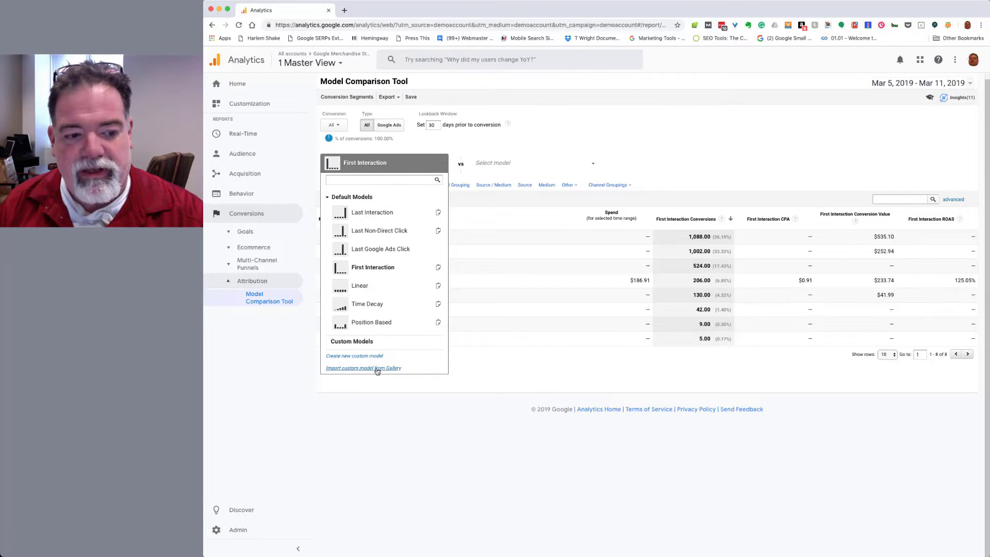
Step: Browse the shared model gallery filtered to the Acquisition category
click(377, 369)
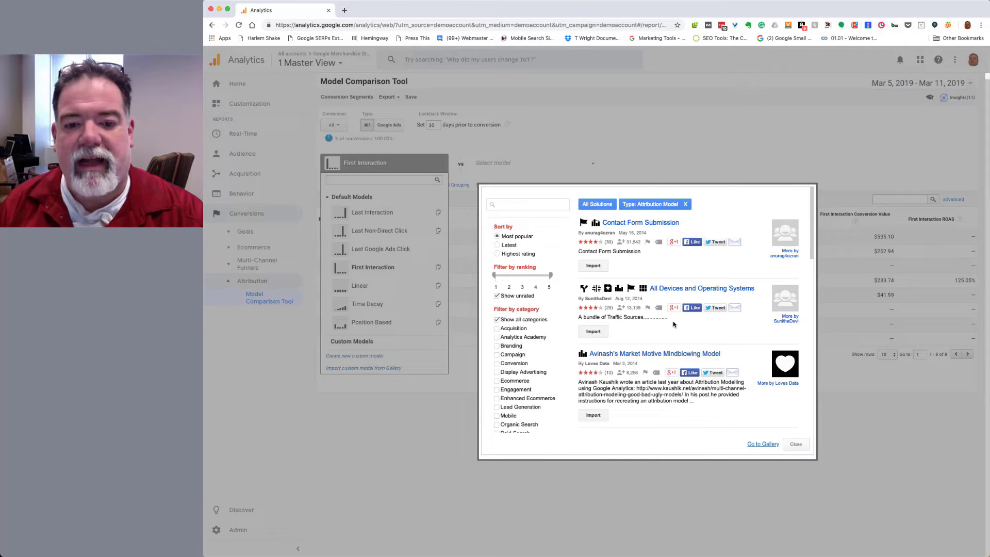
scroll(644, 307, down, 5)
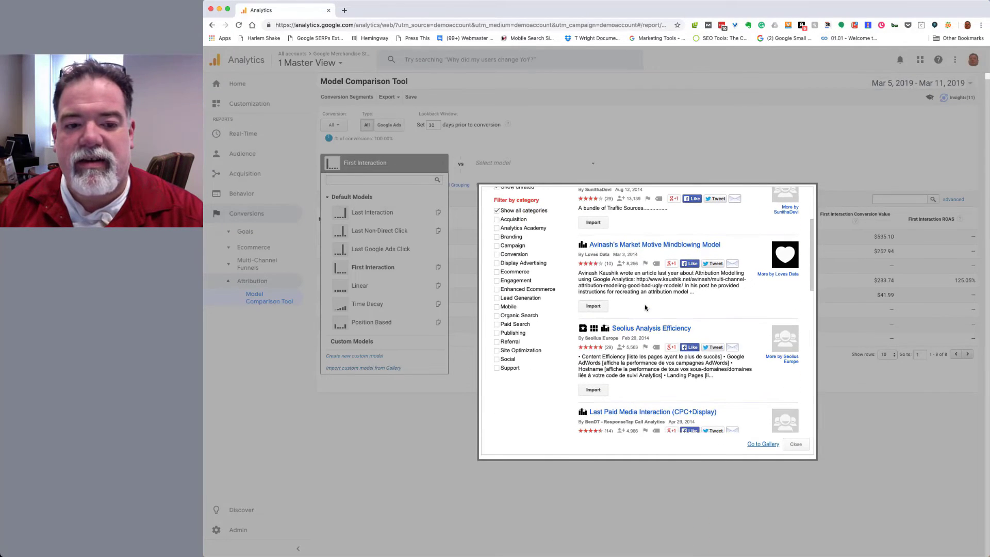
scroll(645, 307, up, 5)
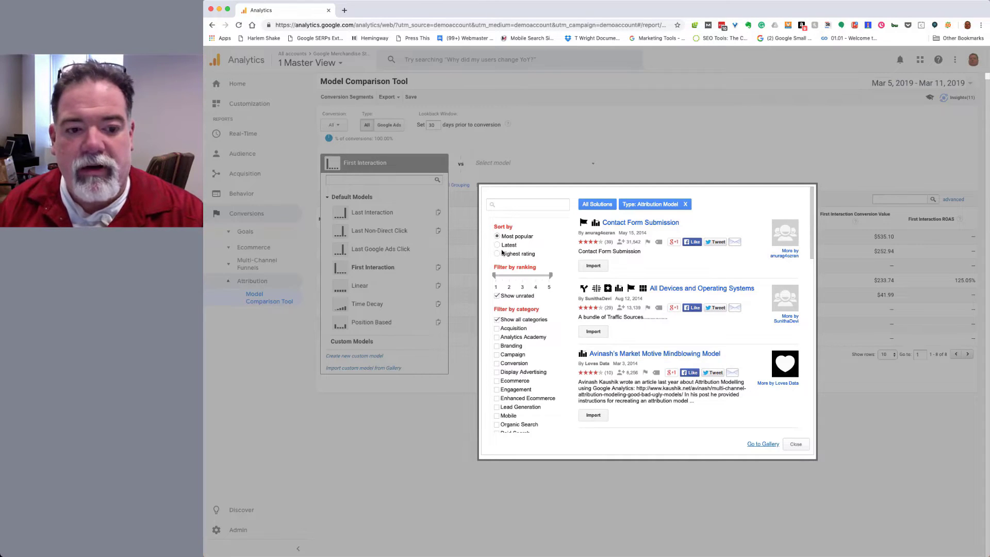
scroll(516, 252, down, 2)
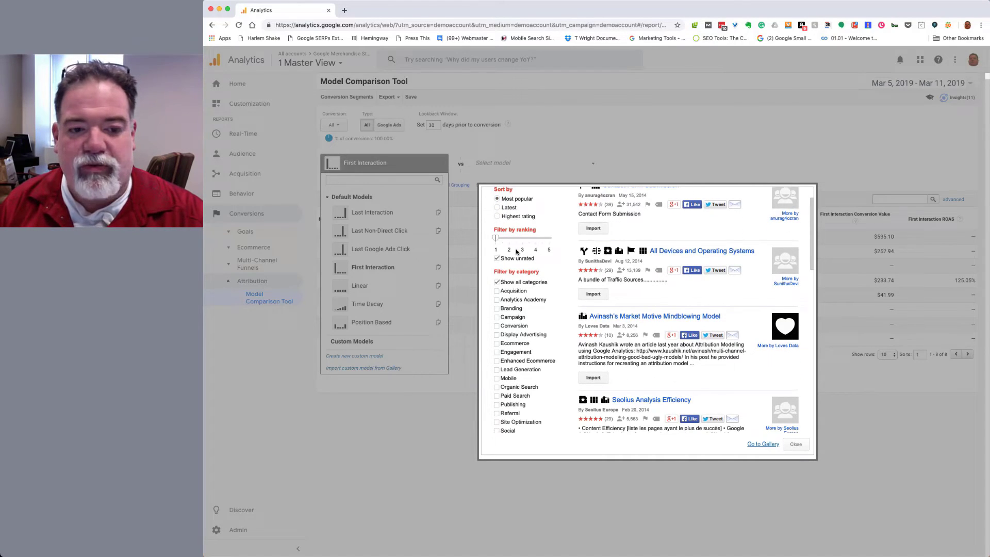
scroll(534, 249, down, 10)
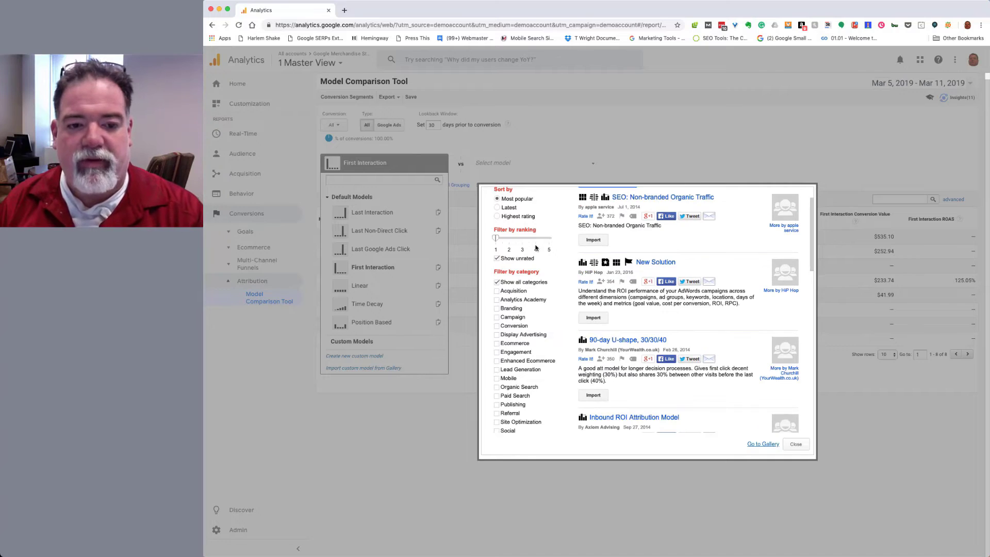
click(497, 238)
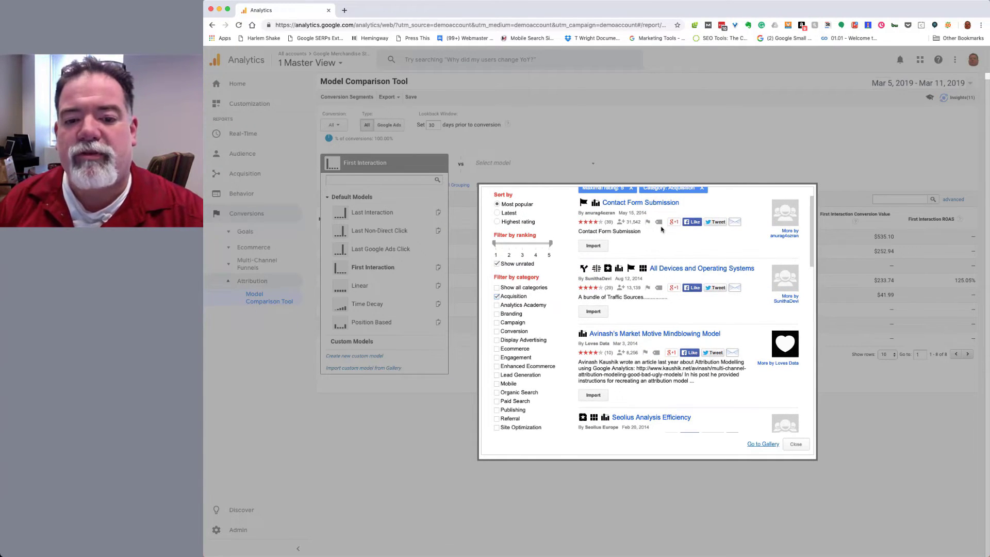
scroll(661, 230, down, 1)
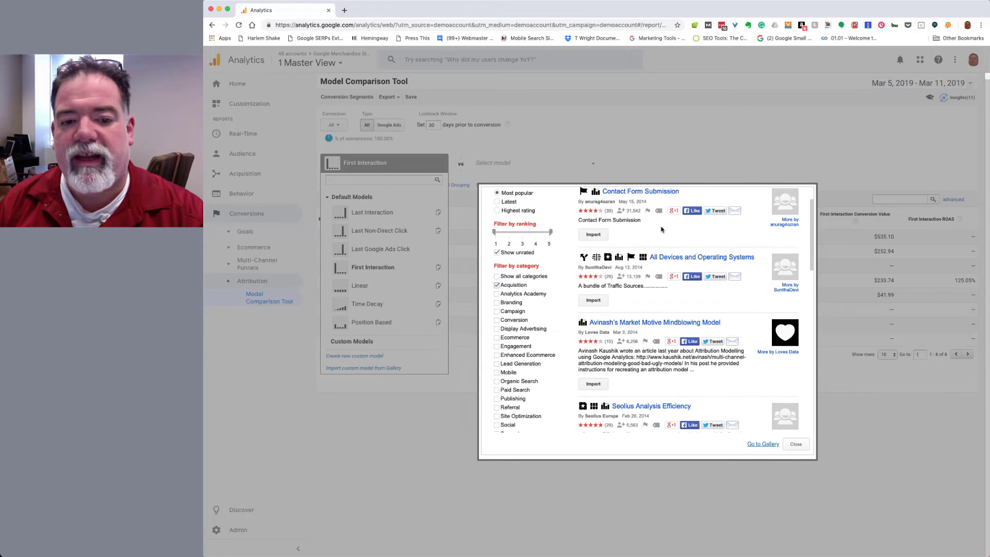
scroll(662, 229, down, 1)
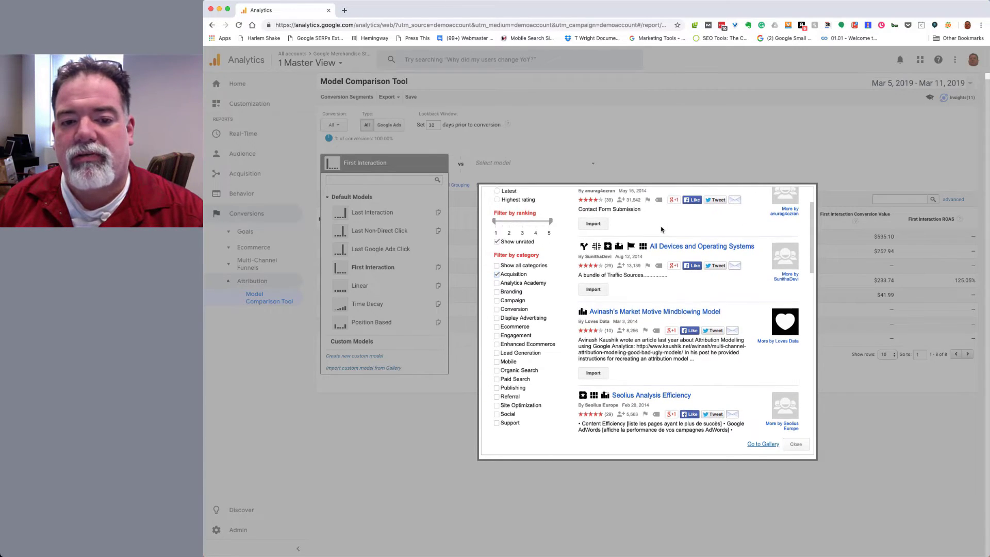
scroll(662, 230, down, 5)
scroll(661, 230, up, 7)
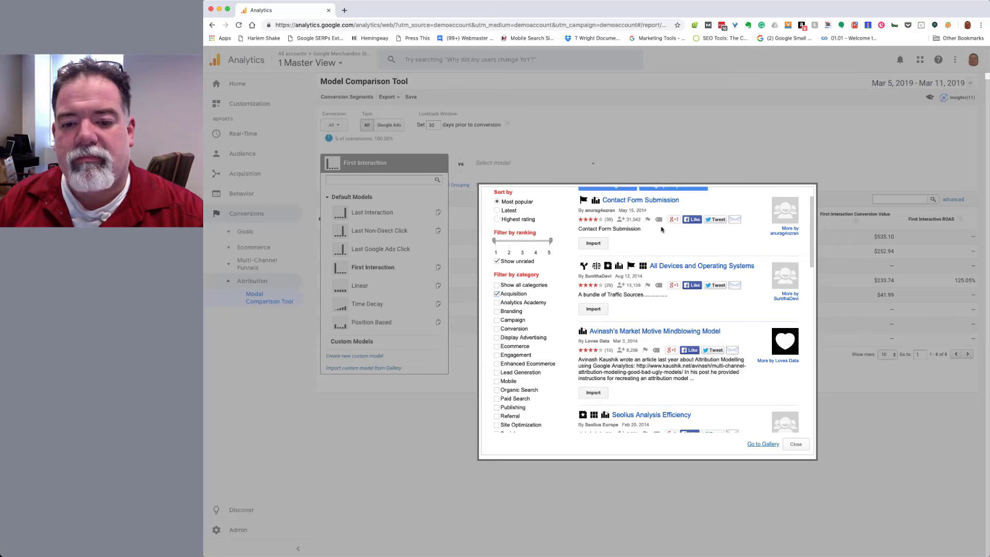
scroll(661, 230, up, 2)
scroll(736, 230, down, 10)
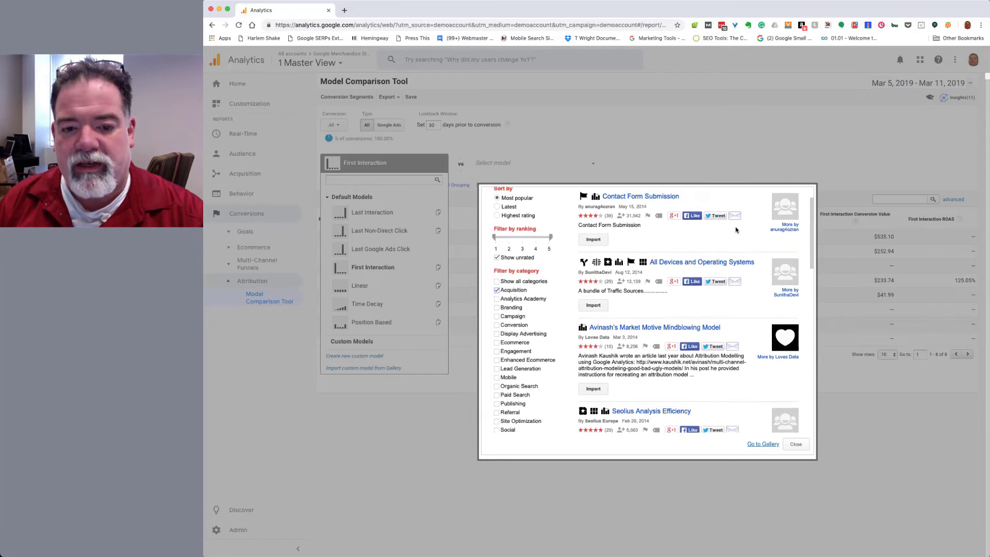
scroll(735, 230, down, 3)
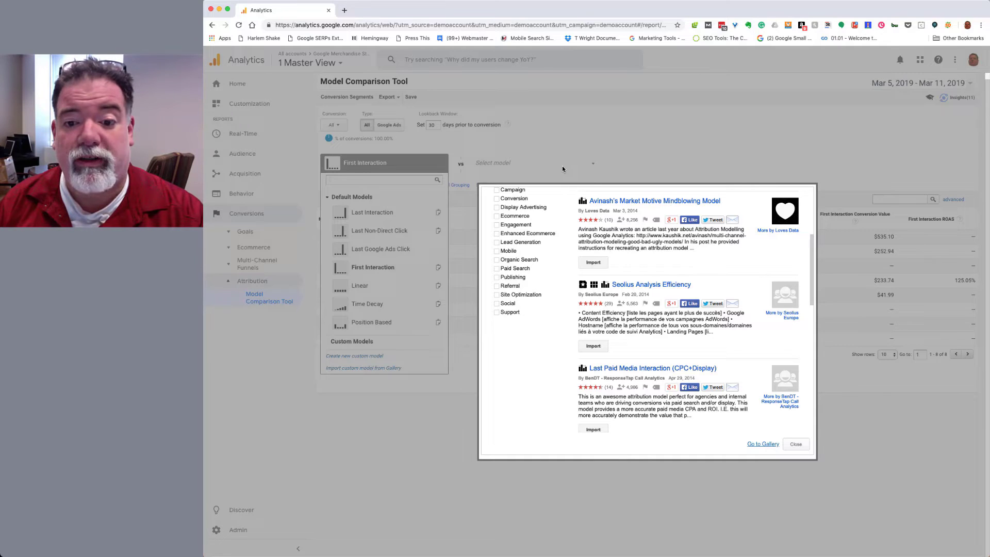
Step: Close the gallery and start a new custom attribution model named 'Test1'
click(796, 444)
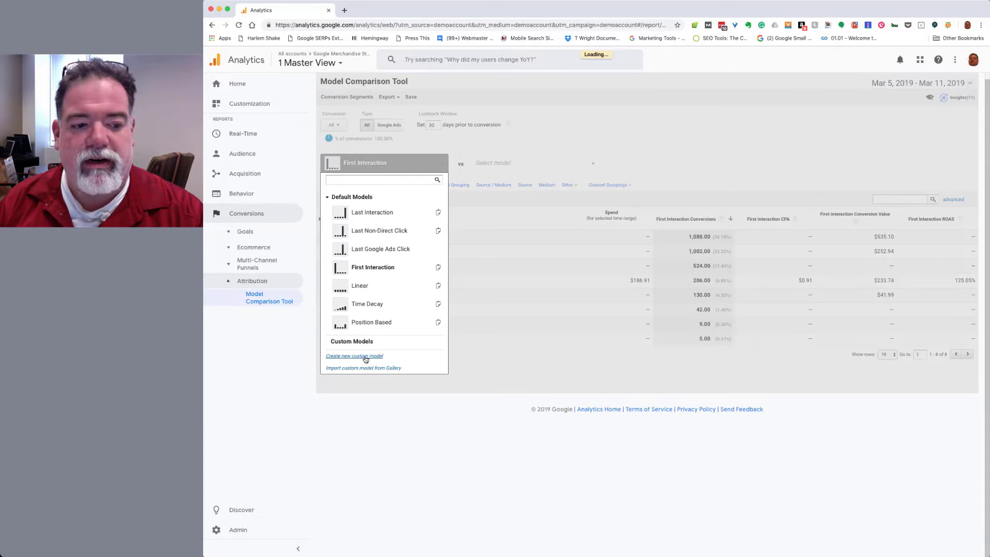
click(364, 367)
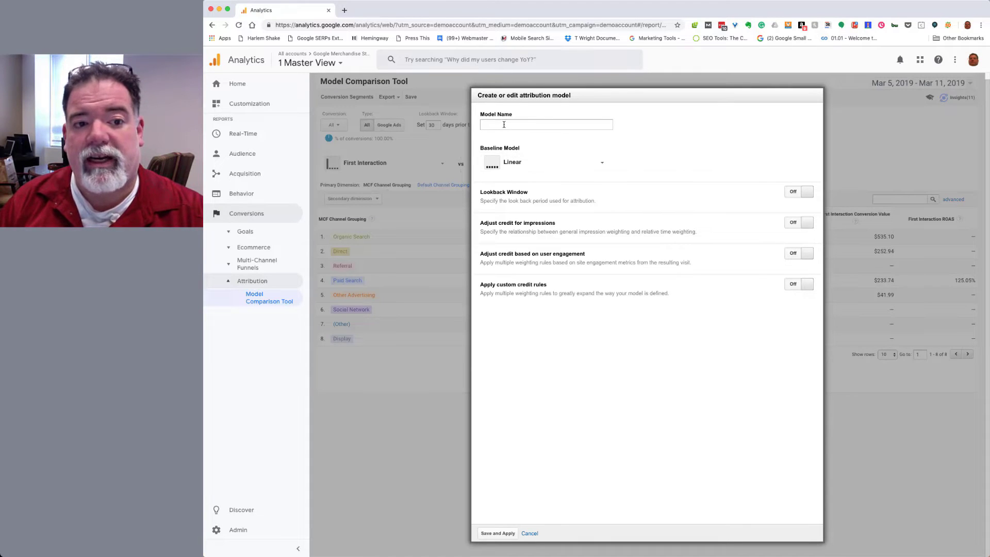
click(504, 124)
text(Test)
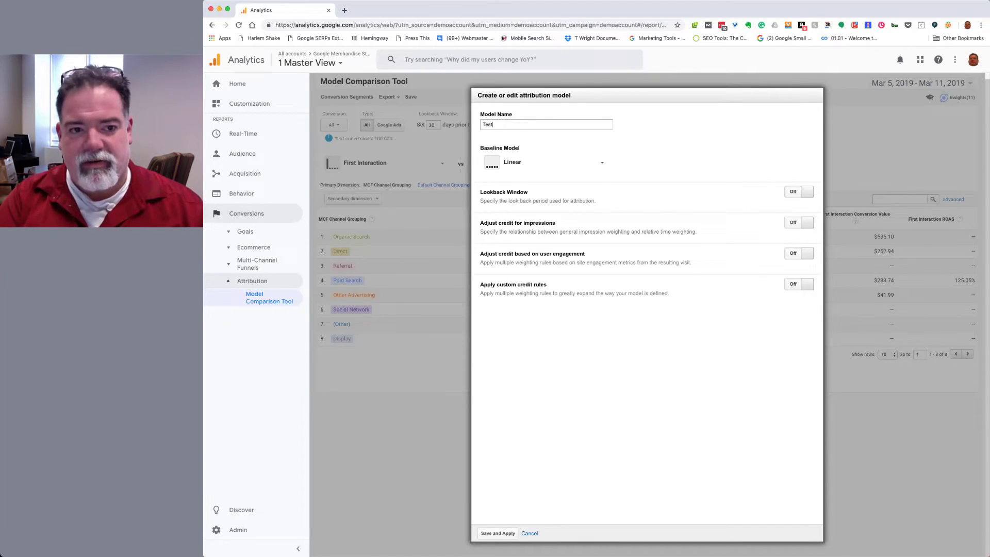
text(1)
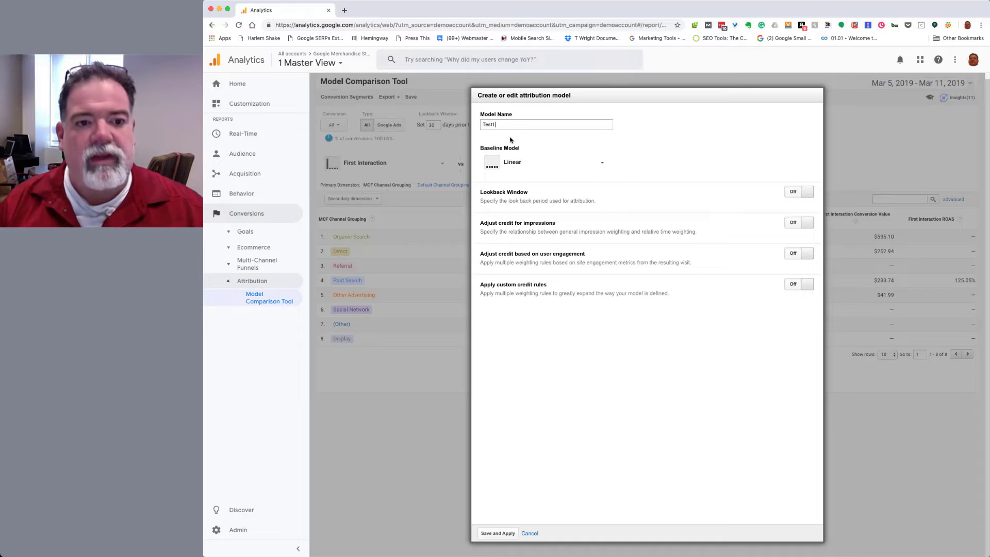
click(519, 165)
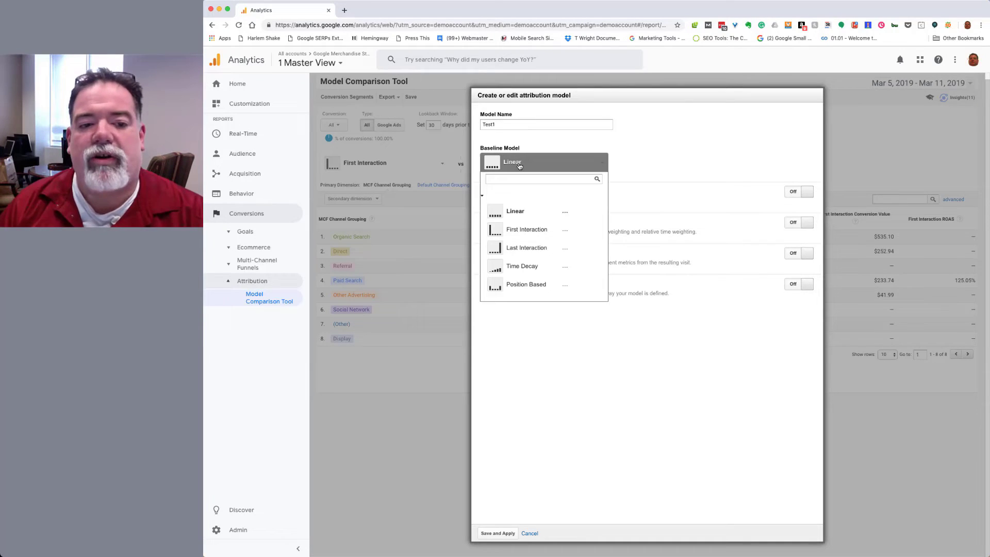
Step: Keep Linear as Test1's baseline and enable a 90-day lookback window
click(523, 211)
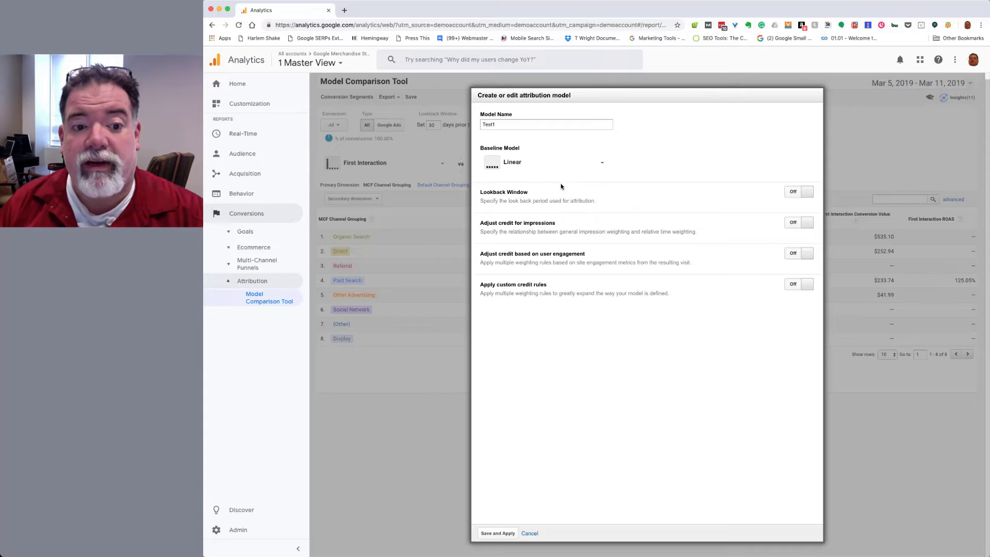
click(797, 193)
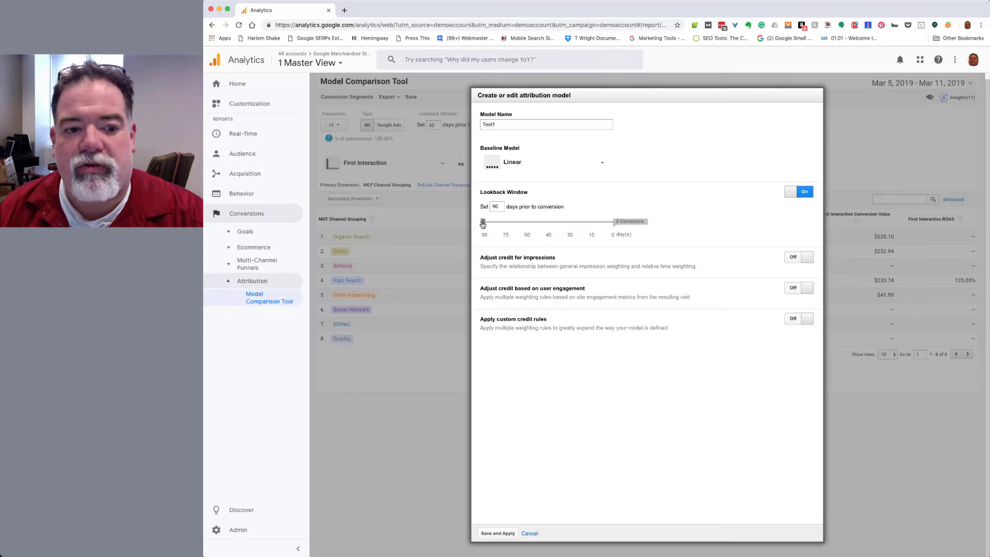
mouse_move(483, 224)
mouse_down()
mouse_move(571, 230)
mouse_move(485, 226)
mouse_up()
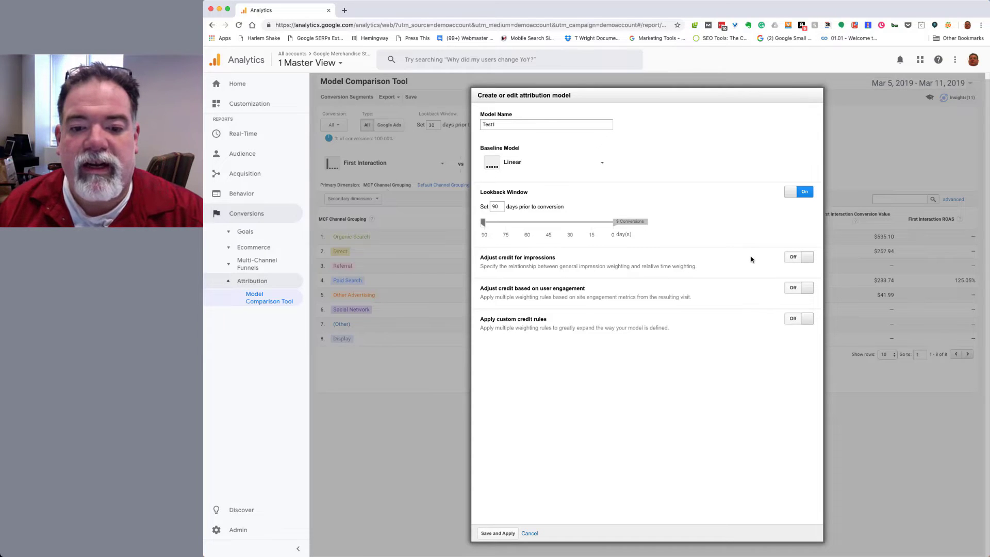
Step: Give impressions within 5 minutes before a visit 2 times credit in Test1
click(797, 259)
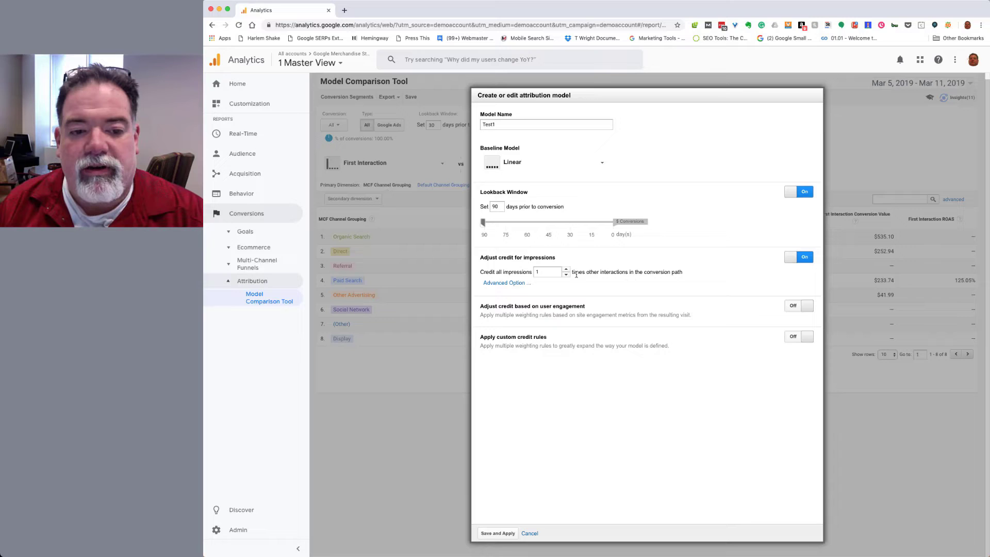
click(519, 282)
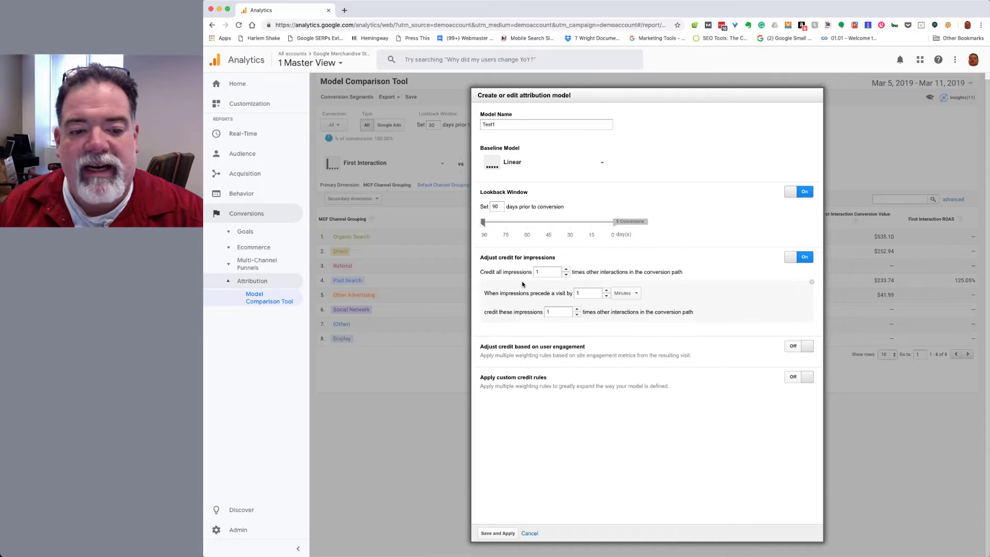
click(607, 291)
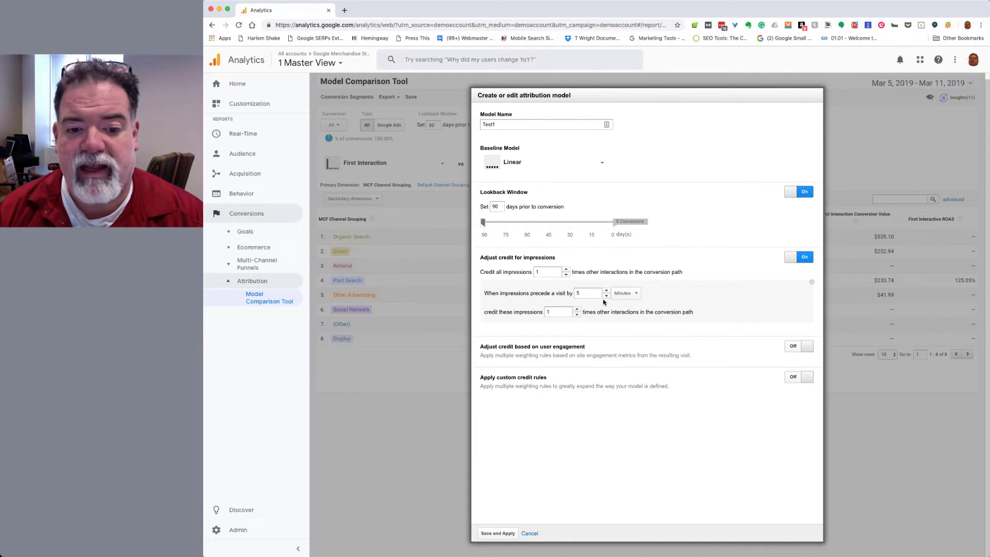
click(576, 310)
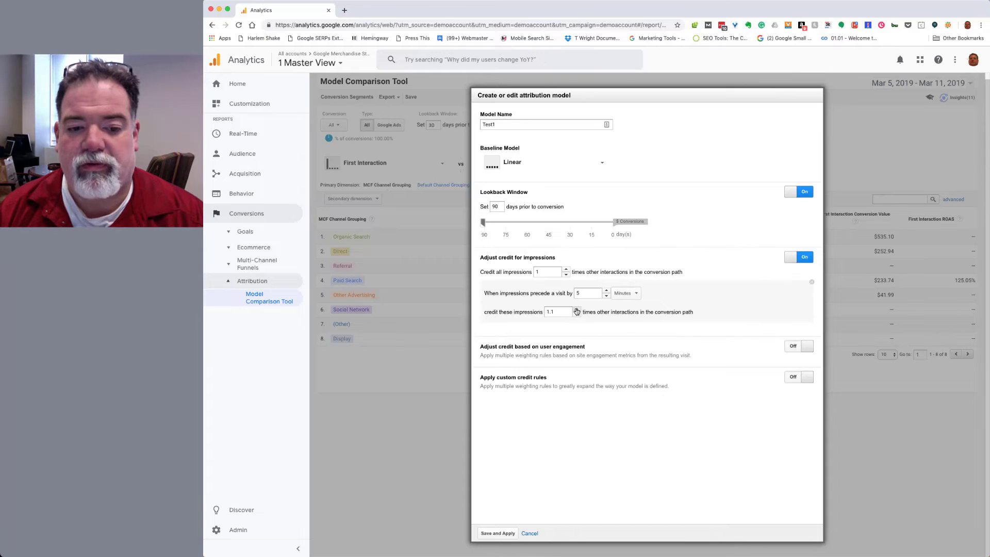
click(576, 309)
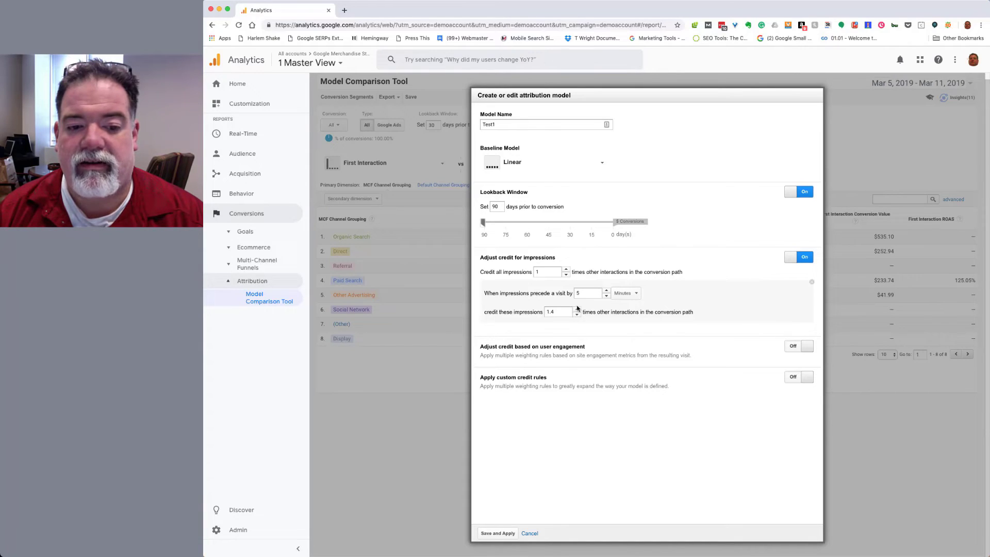
click(576, 310)
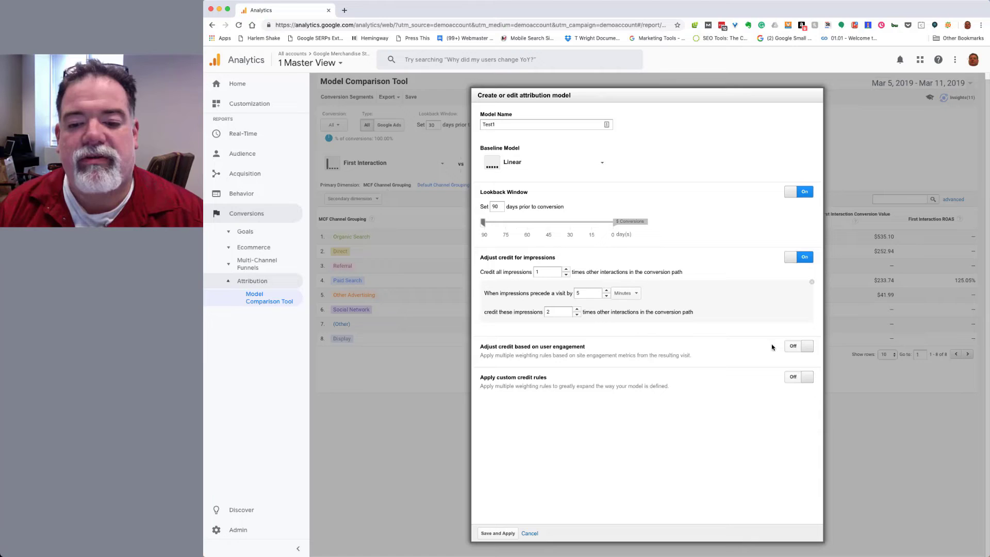
Step: Turn on engagement-based credit adjustment for Test1, distributing credit proportionally by page depth
click(798, 350)
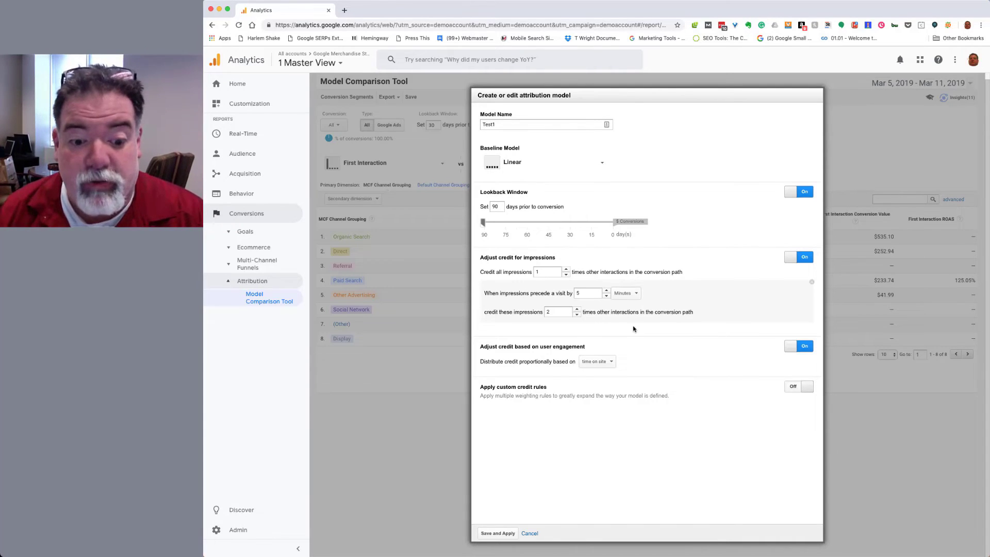
click(608, 364)
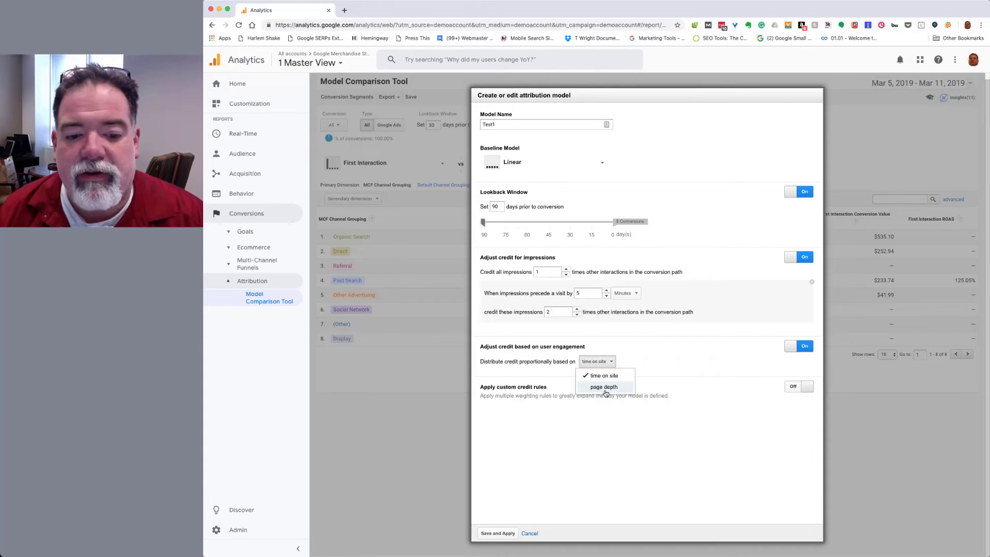
click(605, 387)
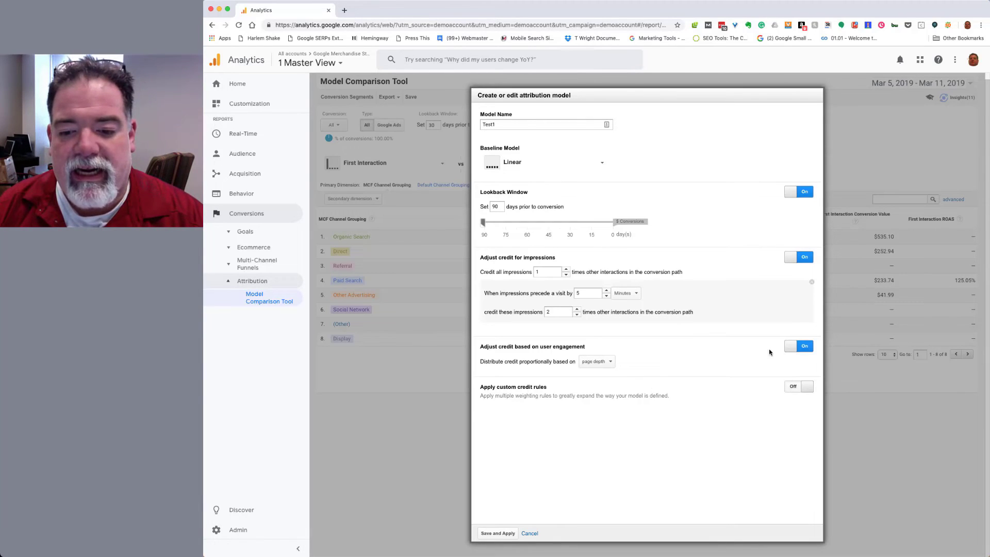
Step: Switch on custom credit rules and review the rule dimensions, keeping Position in Path
click(795, 390)
scroll(592, 366, down, 1)
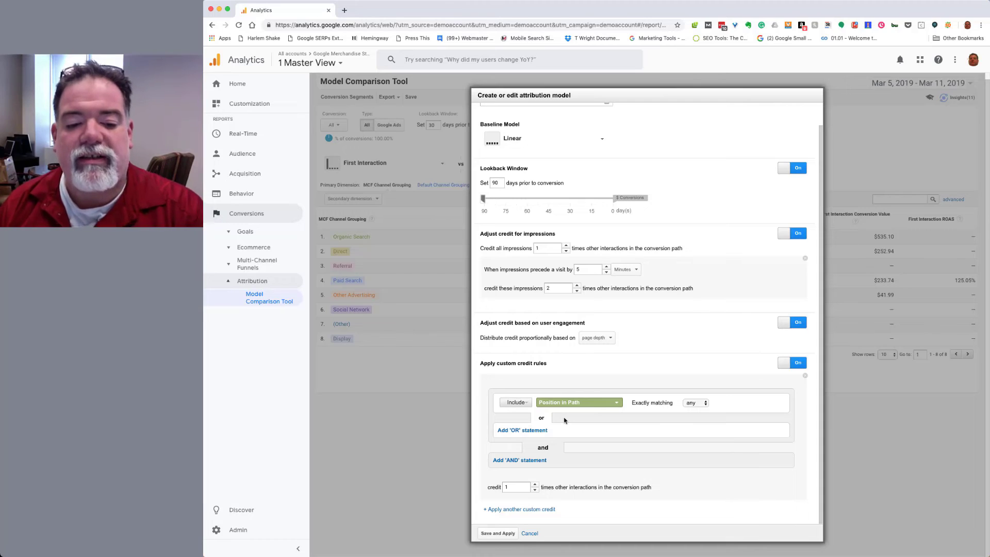
click(593, 408)
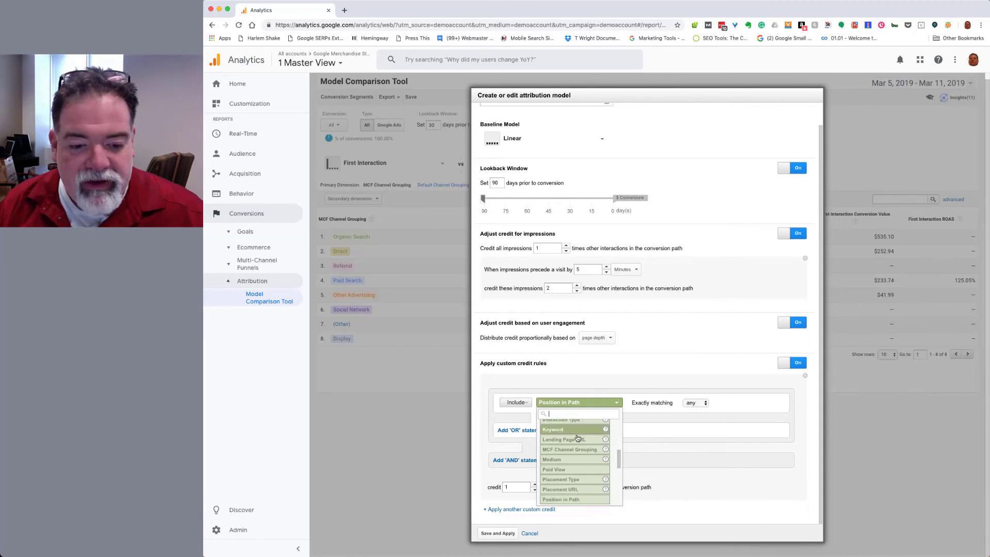
scroll(577, 438, up, 5)
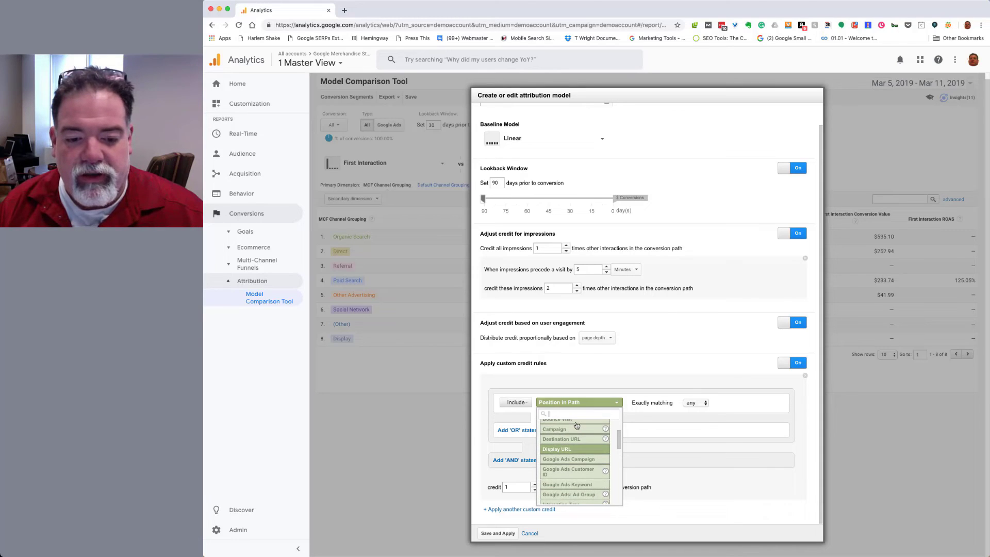
scroll(577, 425, down, 1)
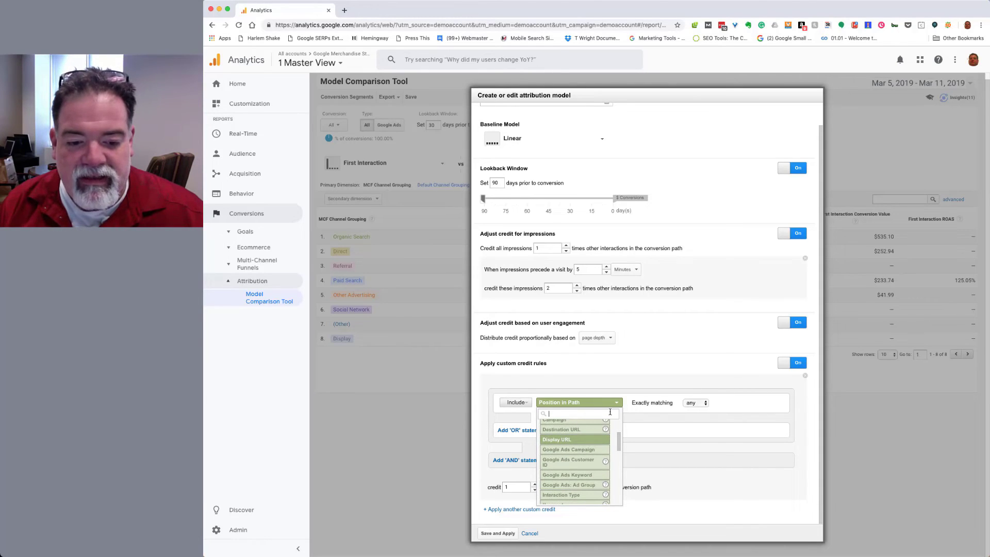
scroll(574, 444, up, 1)
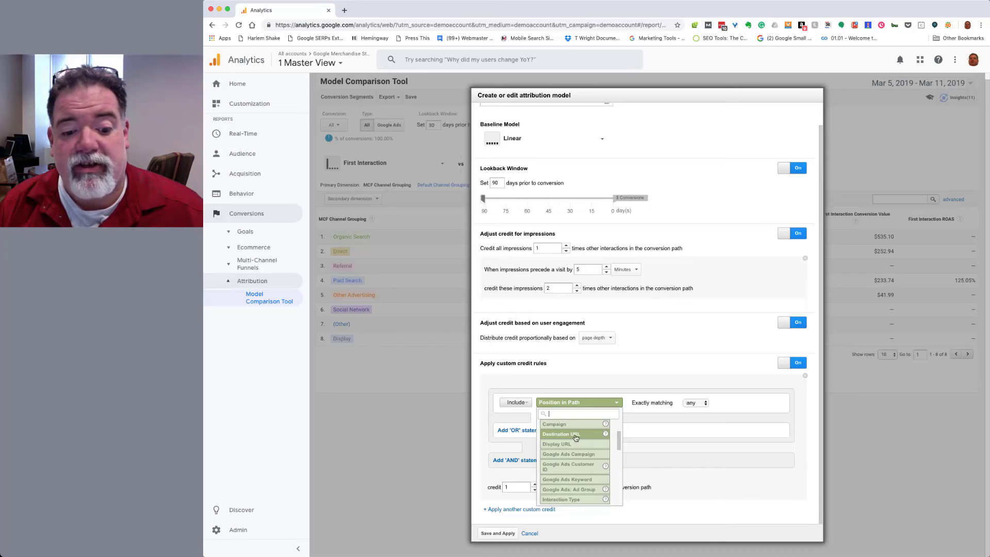
scroll(575, 444, down, 2)
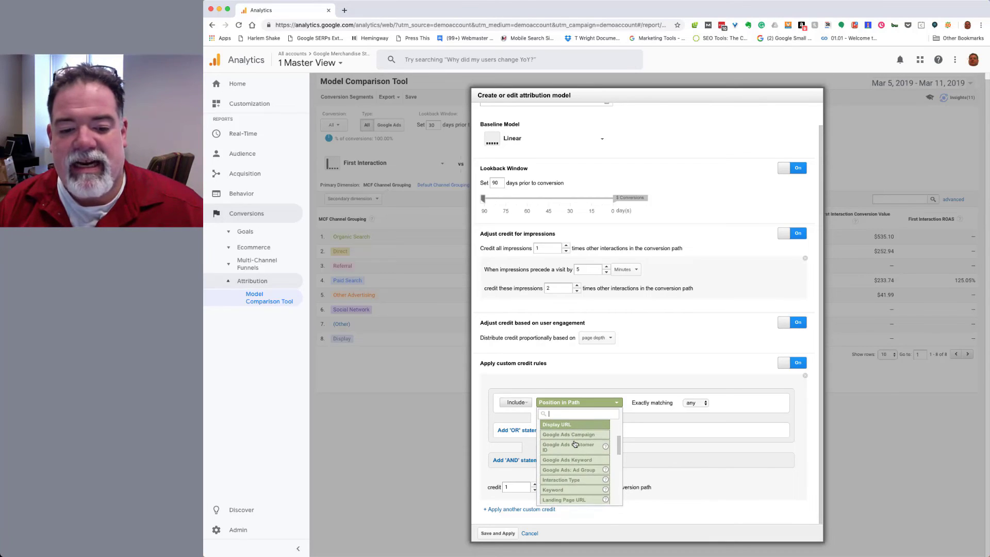
scroll(575, 445, down, 8)
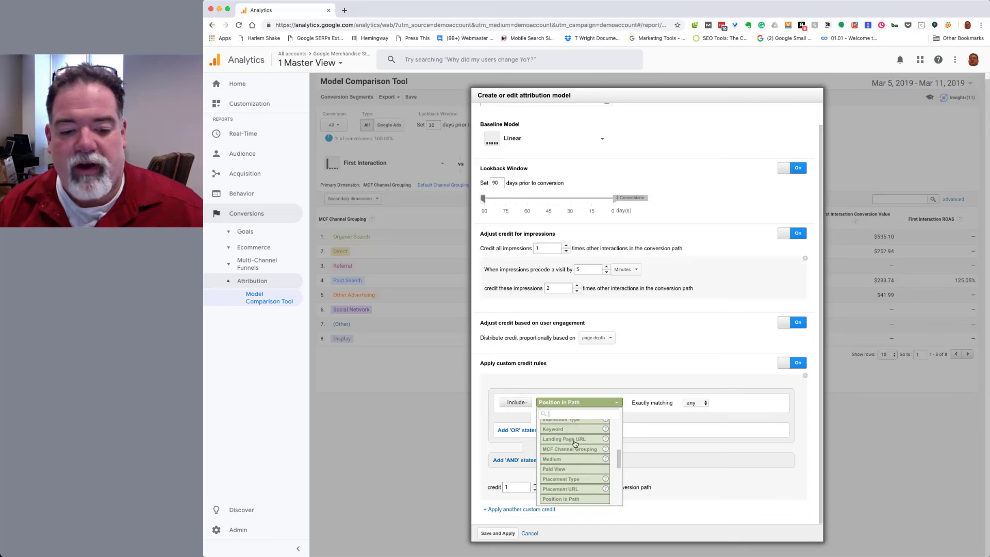
scroll(575, 444, down, 8)
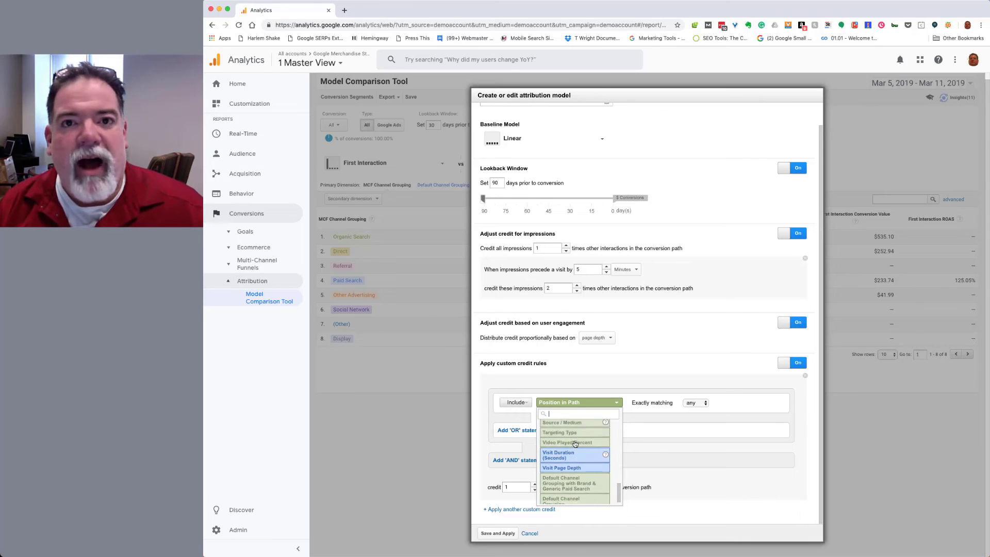
scroll(575, 445, up, 5)
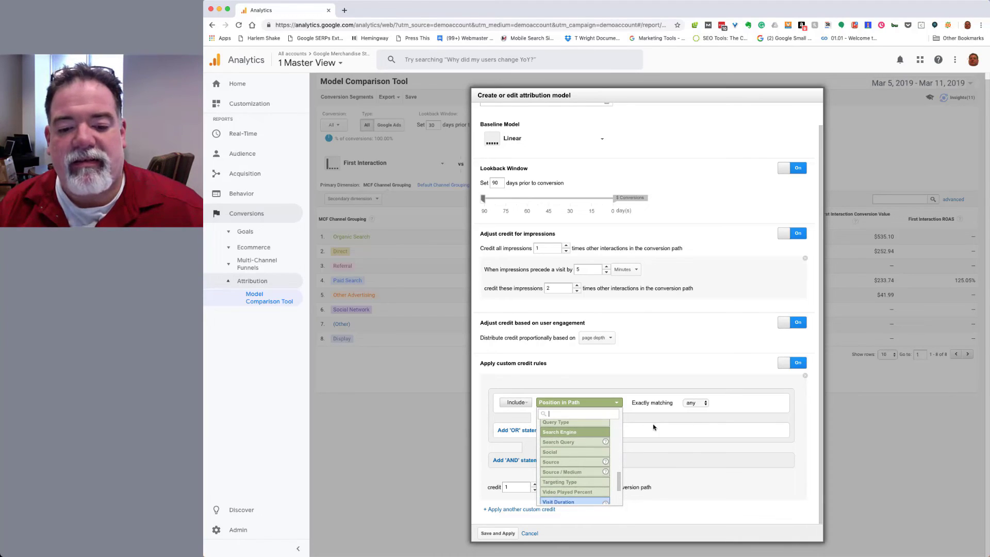
click(731, 410)
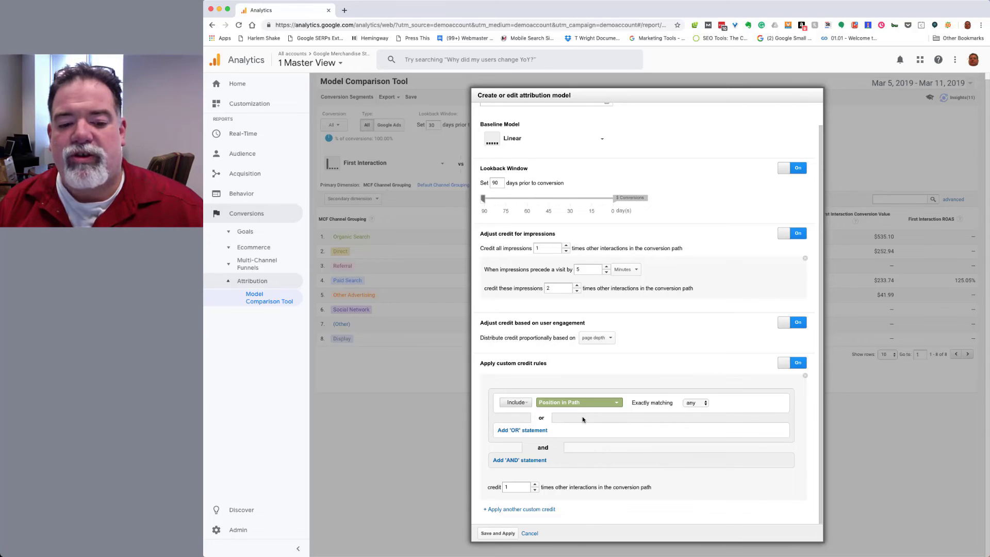
Step: Keep the Position in Path match set to any and add an AND condition, leaving its dimension unchanged
click(704, 405)
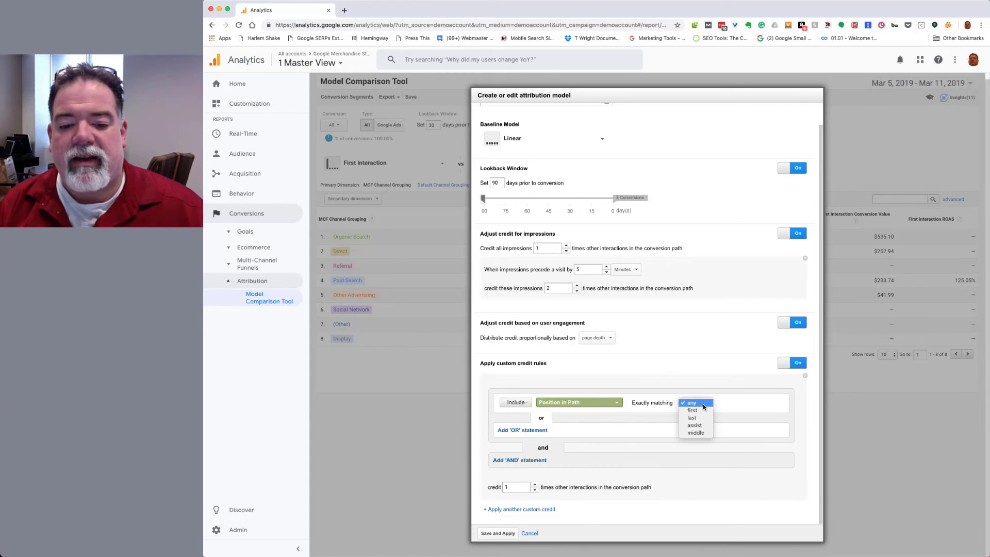
click(735, 410)
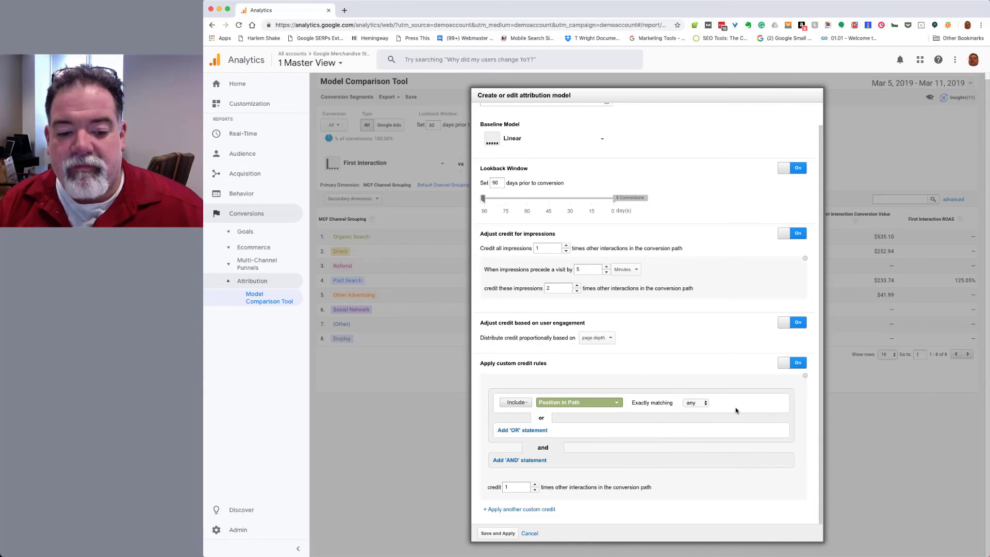
click(528, 463)
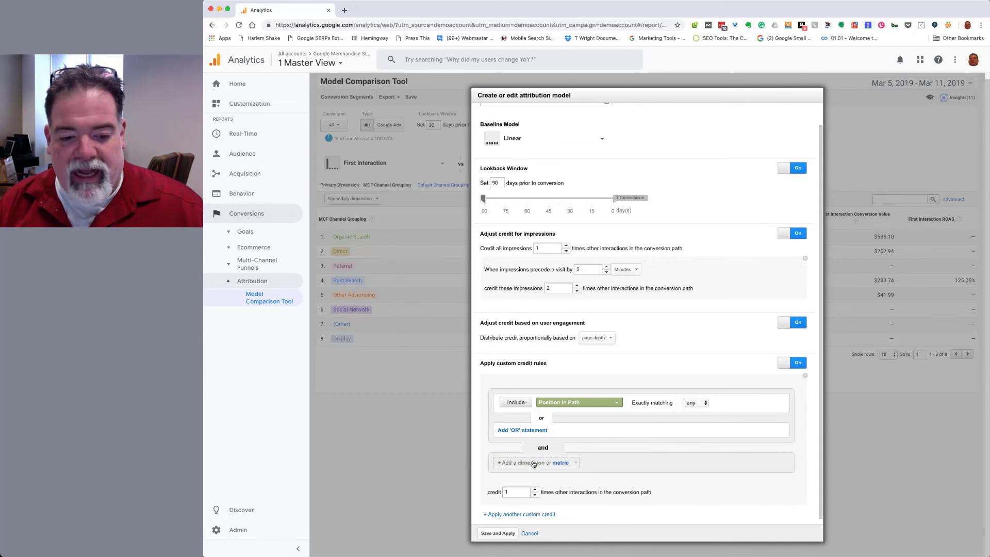
click(576, 458)
click(536, 495)
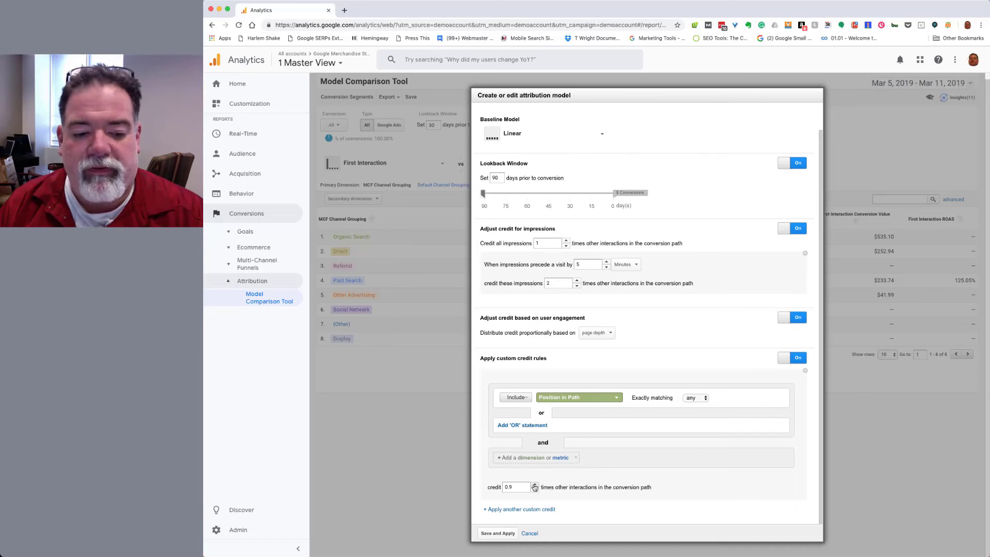
Step: Raise the rule's credit to 1.3 times other interactions, then delete the extra rule added
click(535, 484)
click(535, 484)
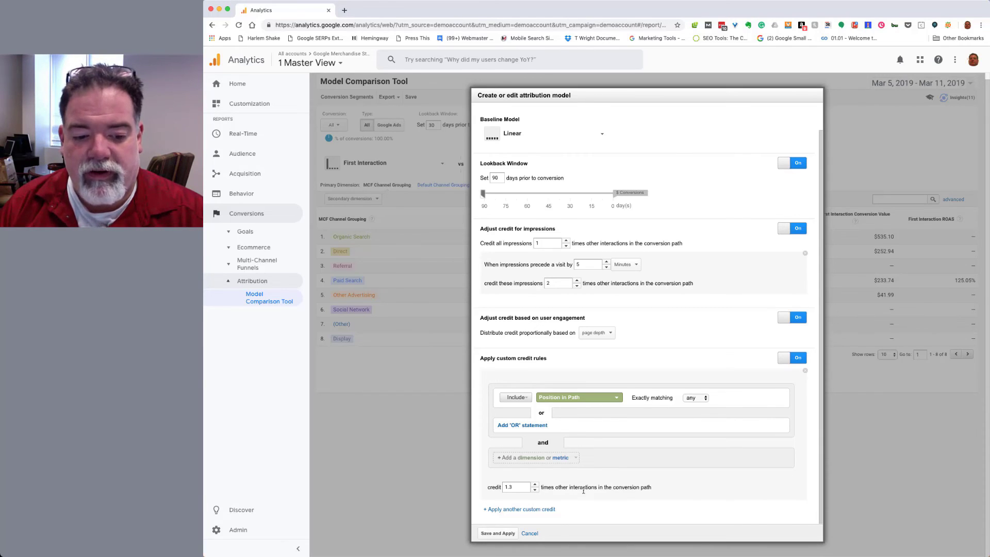
click(534, 511)
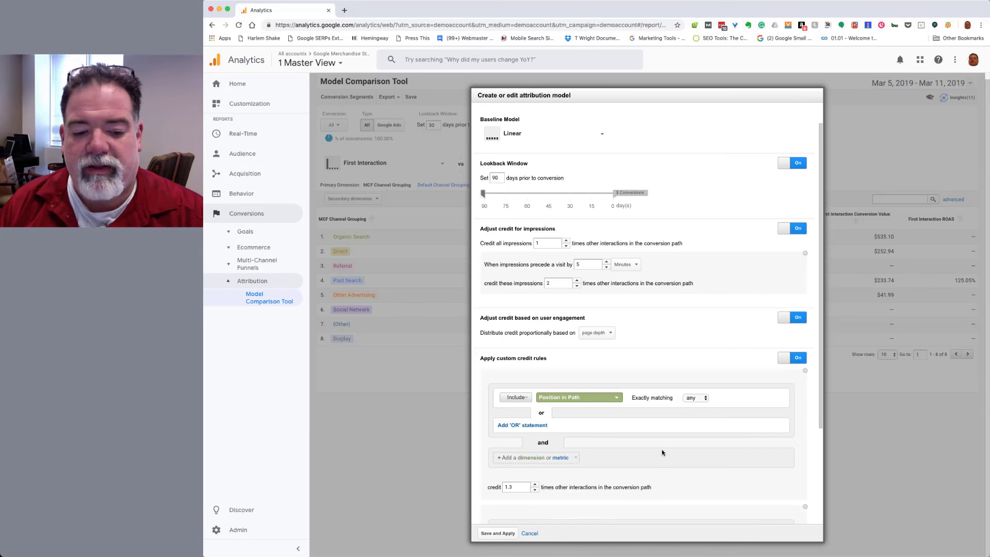
scroll(662, 452, down, 3)
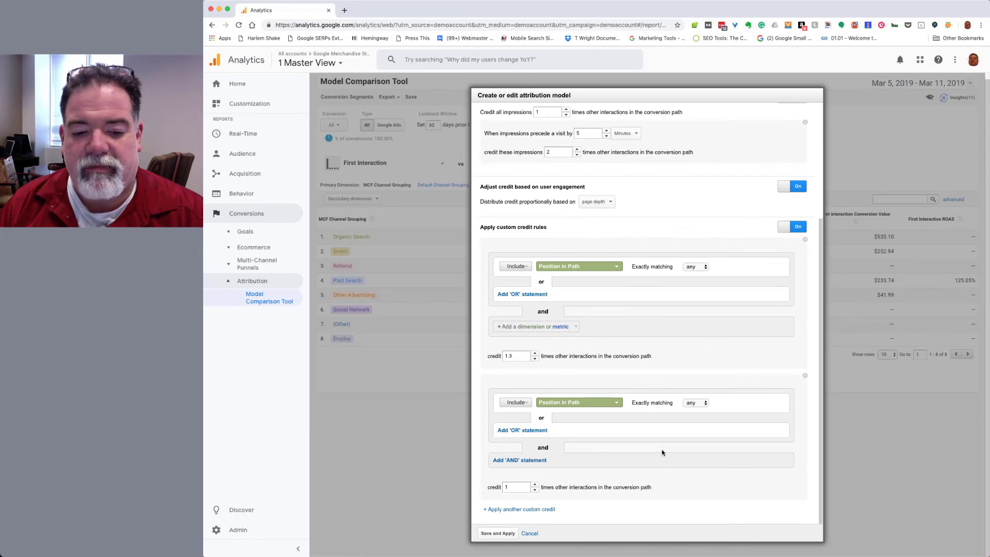
click(805, 378)
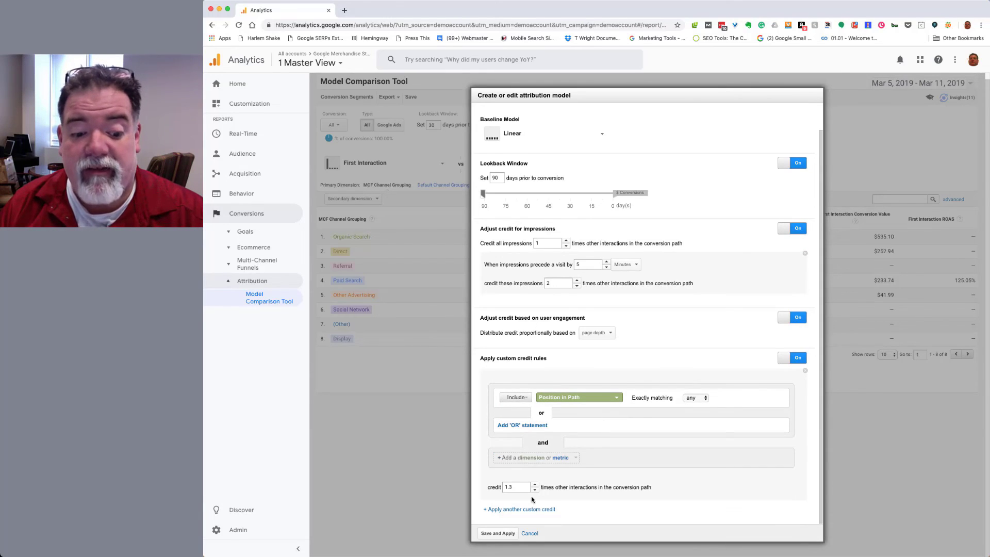
Step: Save and apply the Test1 attribution model to the Model Comparison Tool
click(500, 535)
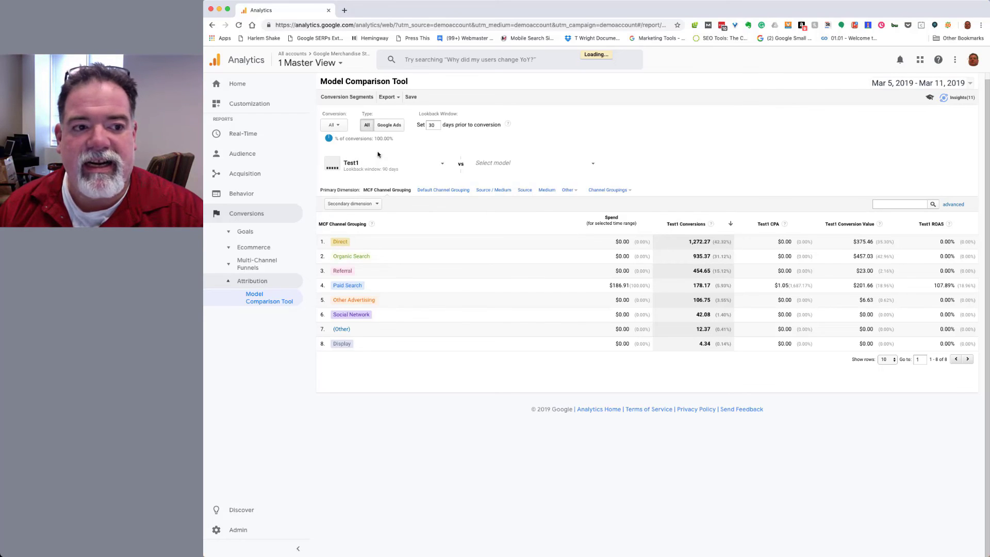
click(501, 165)
click(500, 165)
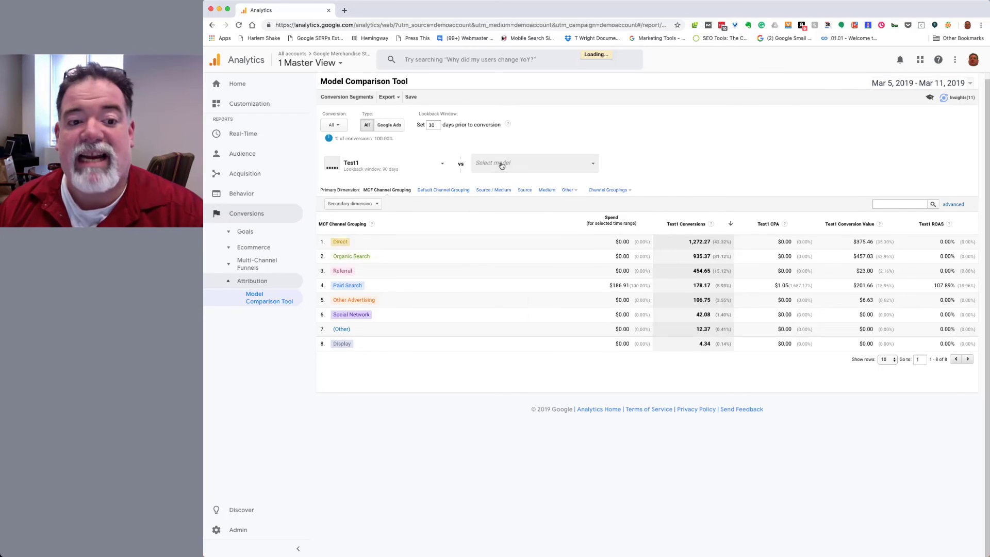